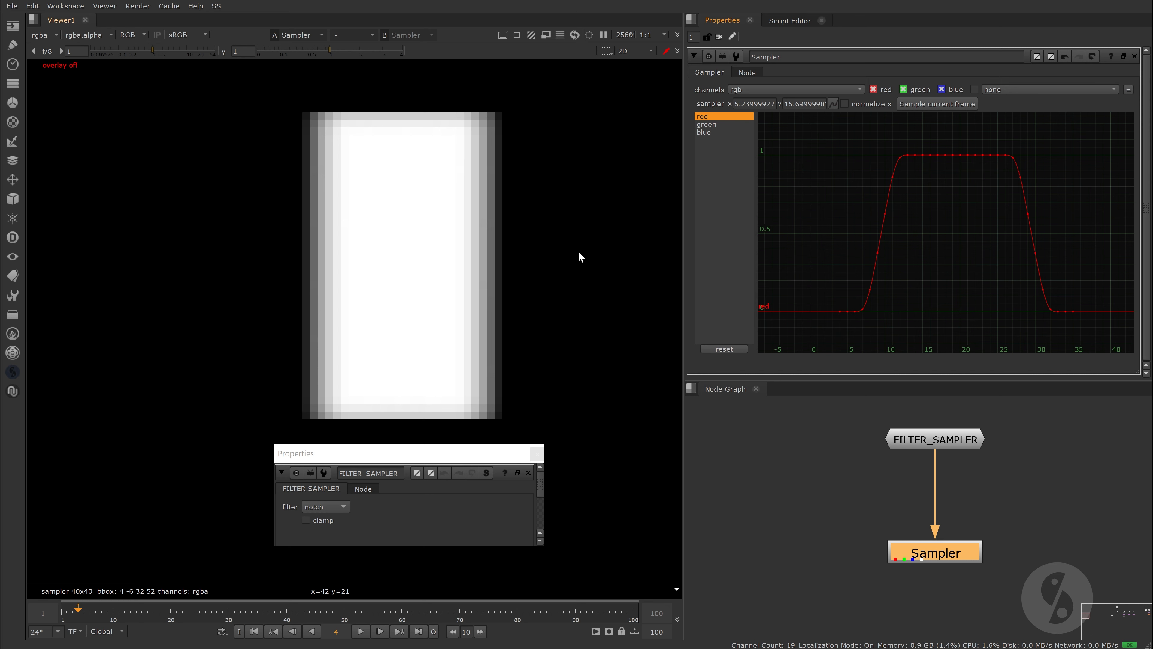
# Step: Set the FILTER_SAMPLER filter to sinc4 and sample the current frame again in the Sampler node
pyautogui.click(345, 507)
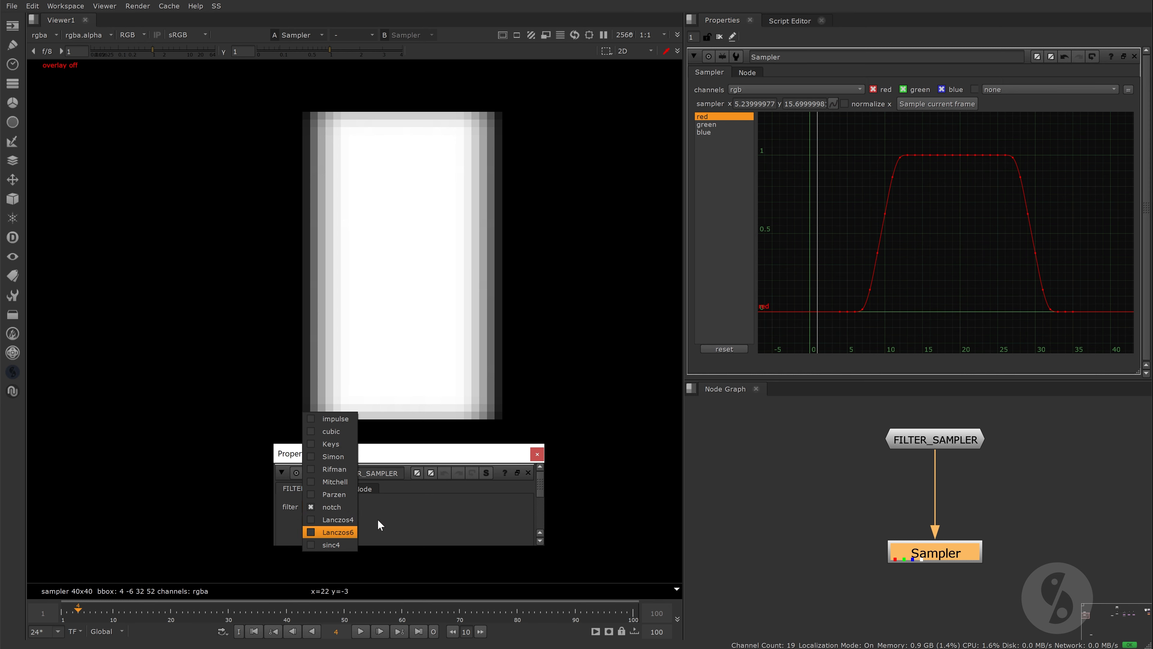
pyautogui.click(355, 544)
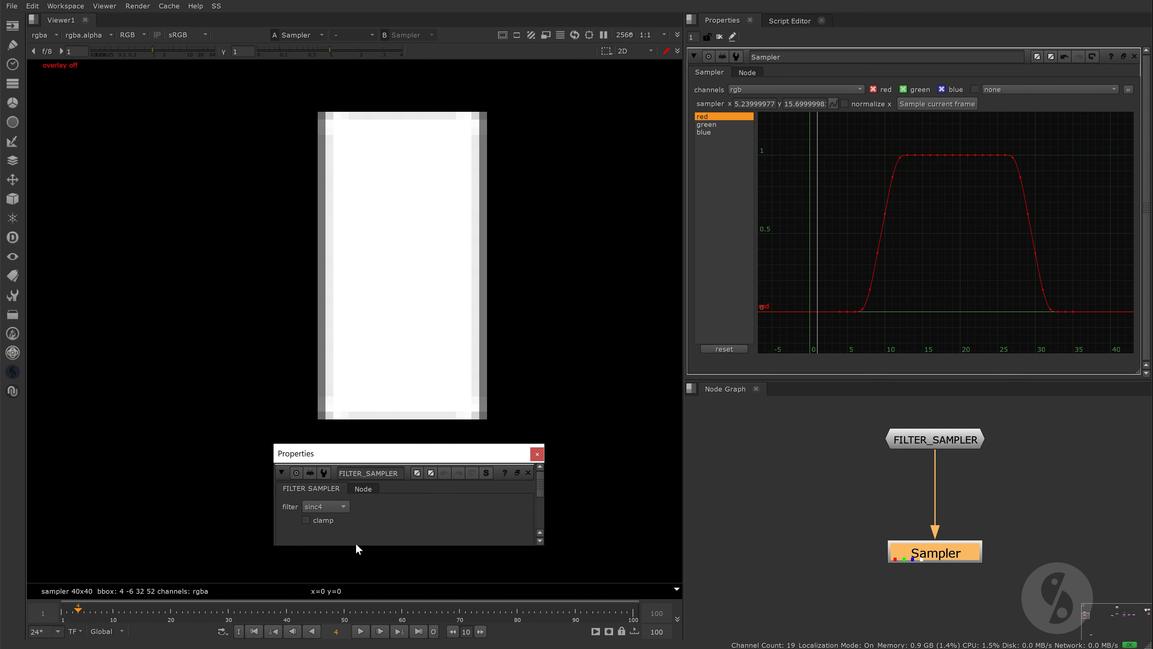
pyautogui.click(935, 103)
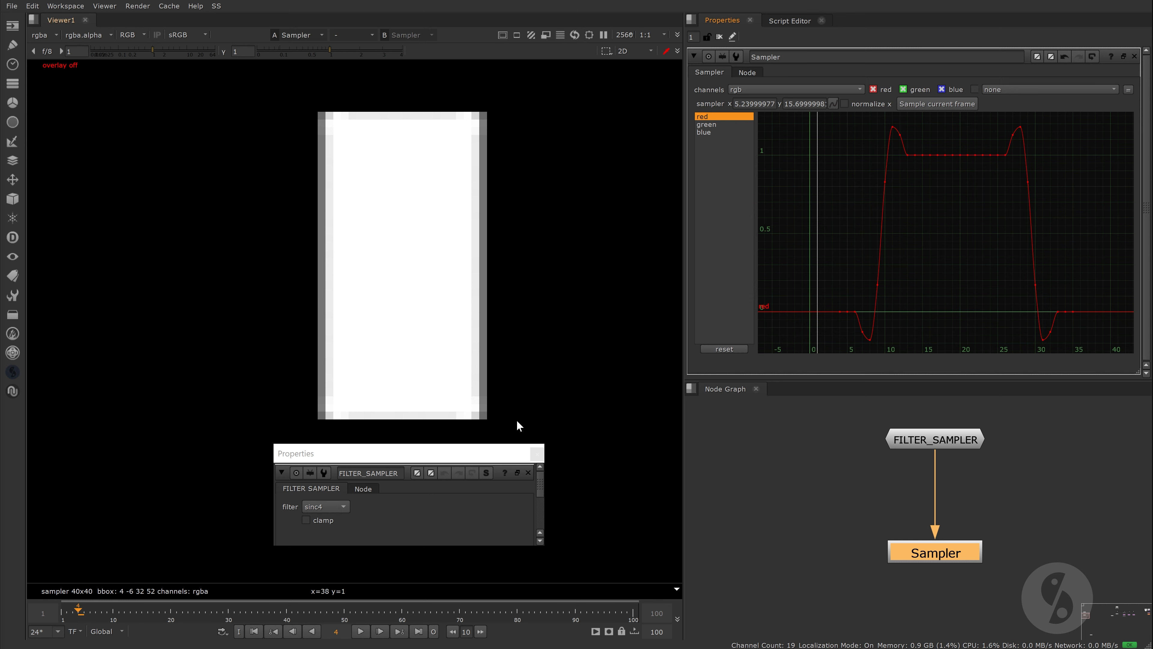
# Step: Set the FILTER_SAMPLER filter to Lanczos4 and resample the current frame in the Sampler node
pyautogui.click(340, 506)
pyautogui.click(345, 483)
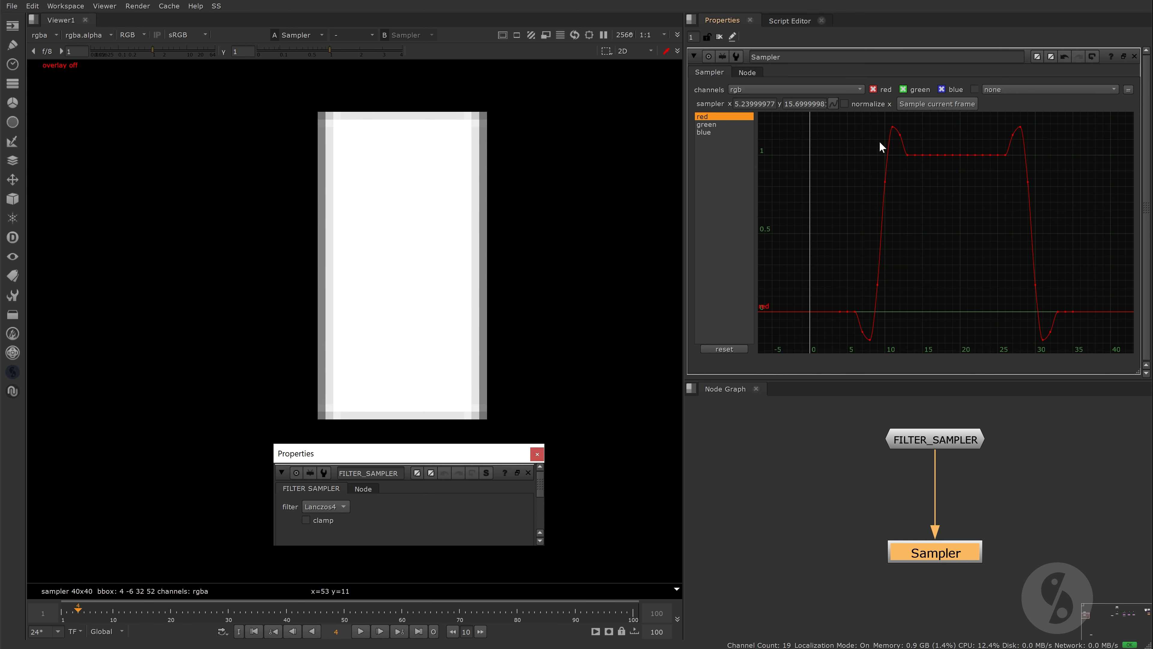
pyautogui.click(925, 103)
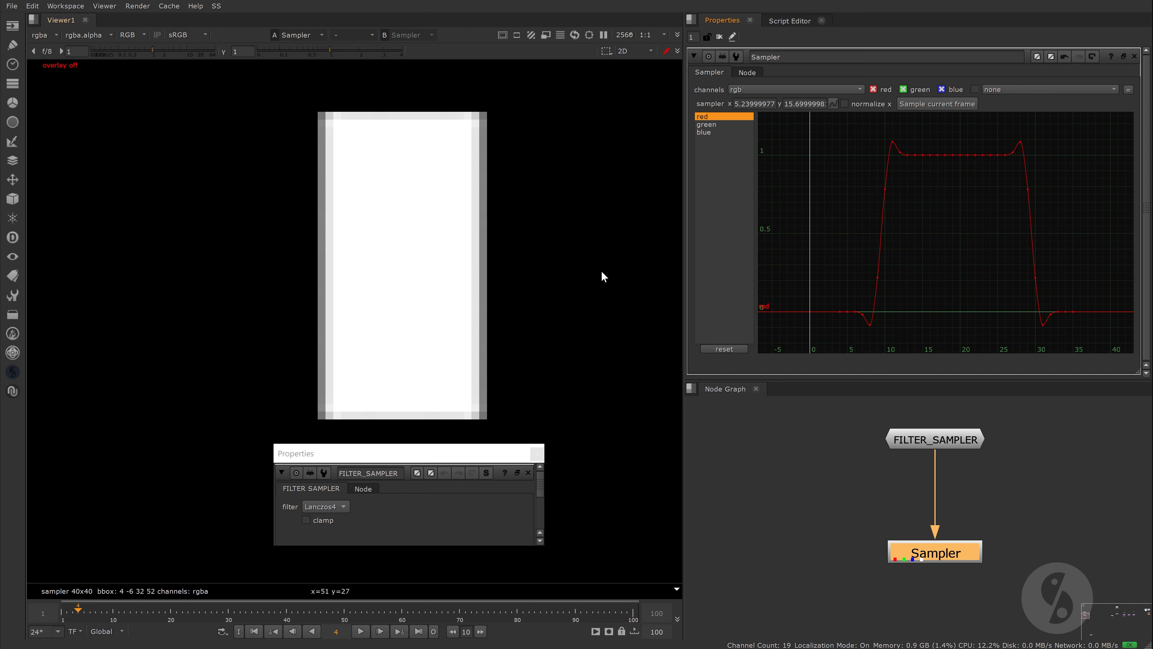
# Step: Set the FILTER_SAMPLER filter to Lanczos6 and update the Sampler curve for the current frame
pyautogui.click(331, 506)
pyautogui.click(338, 519)
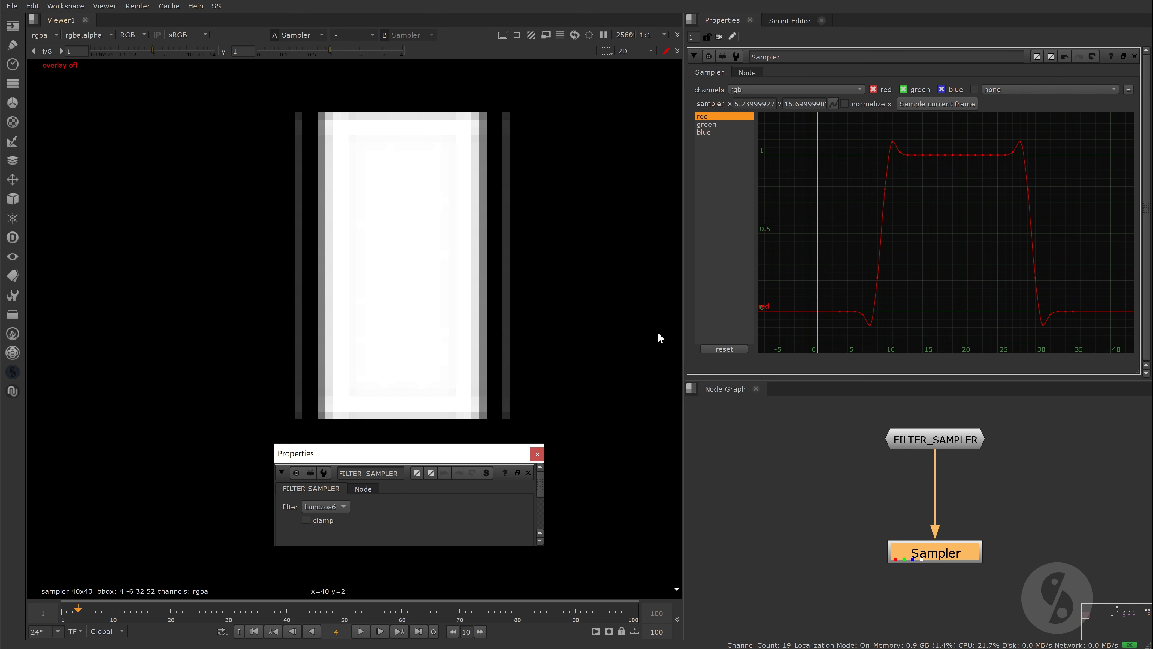
pyautogui.click(936, 103)
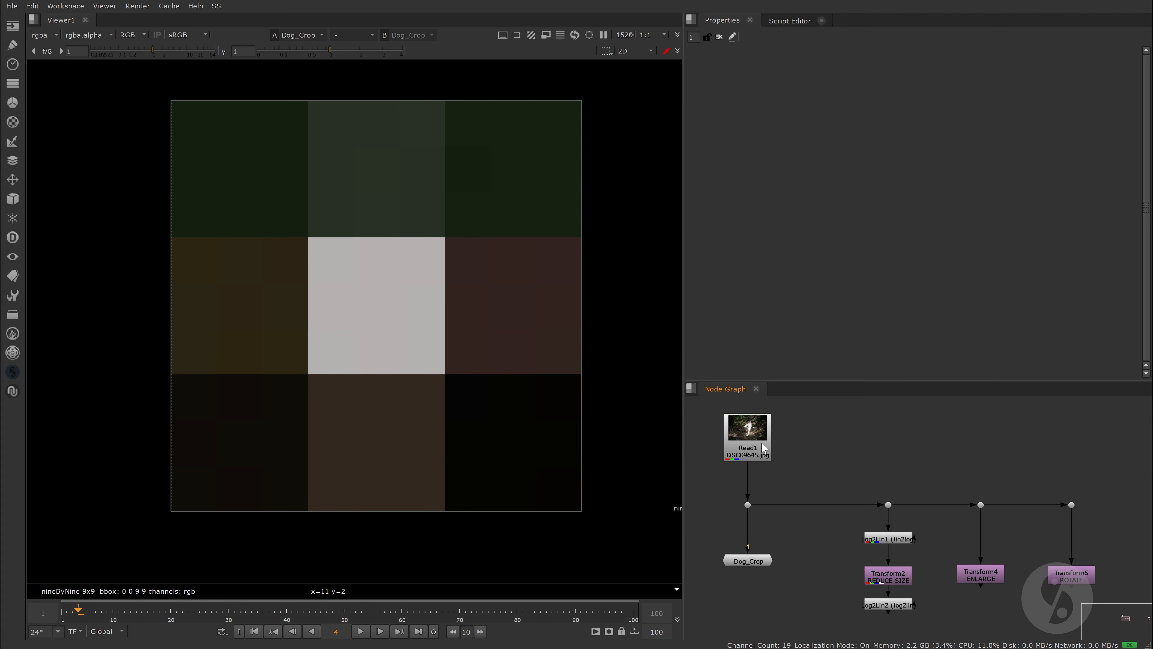
# Step: View the Read1 source photo and compare it with the Dog_Crop node's output in the viewer
pyautogui.click(746, 445)
pyautogui.press('1')
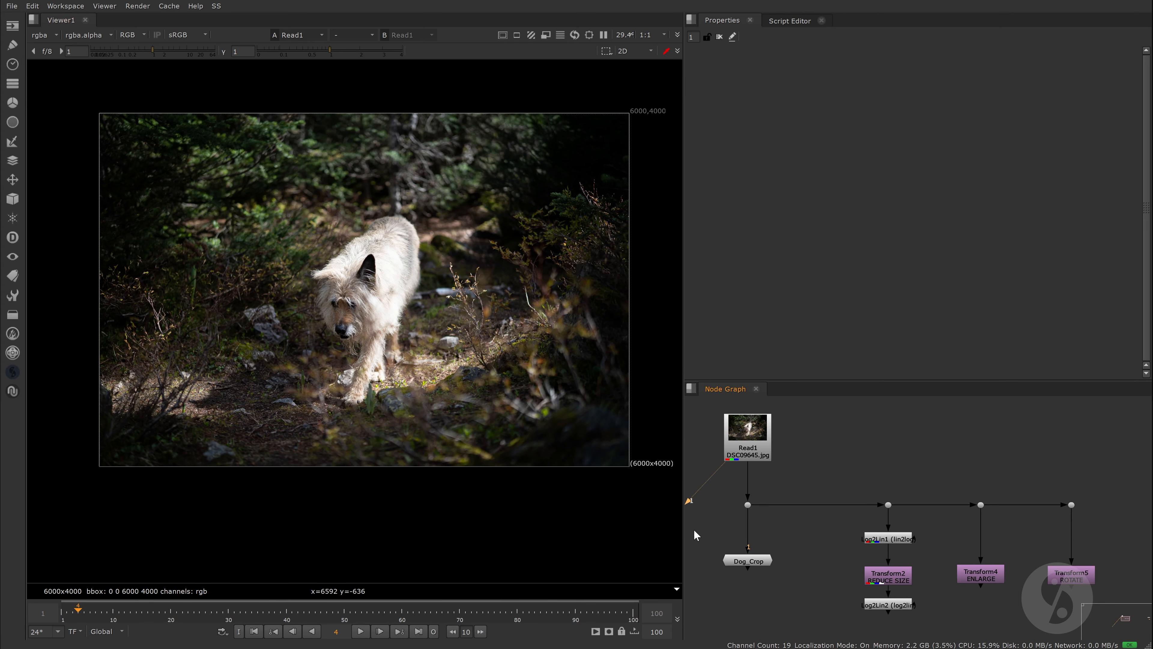
pyautogui.click(753, 558)
pyautogui.press('1')
pyautogui.scroll(-1, 537, 355)
pyautogui.scroll(1, 530, 354)
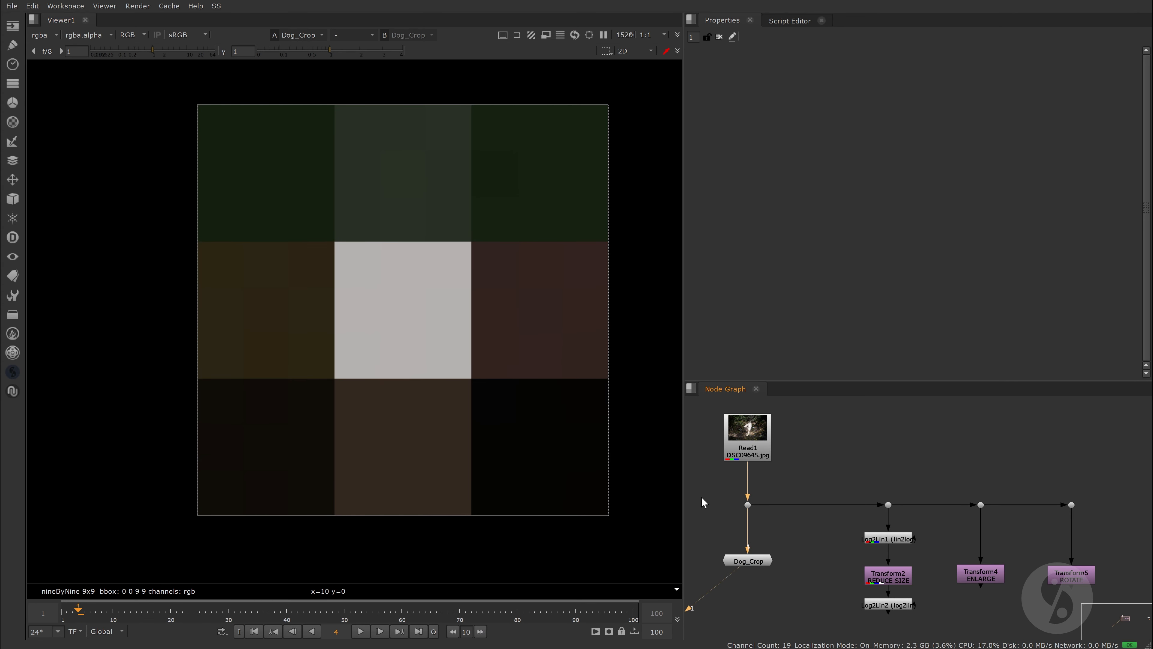
# Step: Open the Dog_Crop properties and switch its filter through cubic, Keys and Simon to compare the pixels
pyautogui.doubleClick(748, 561)
pyautogui.click(760, 103)
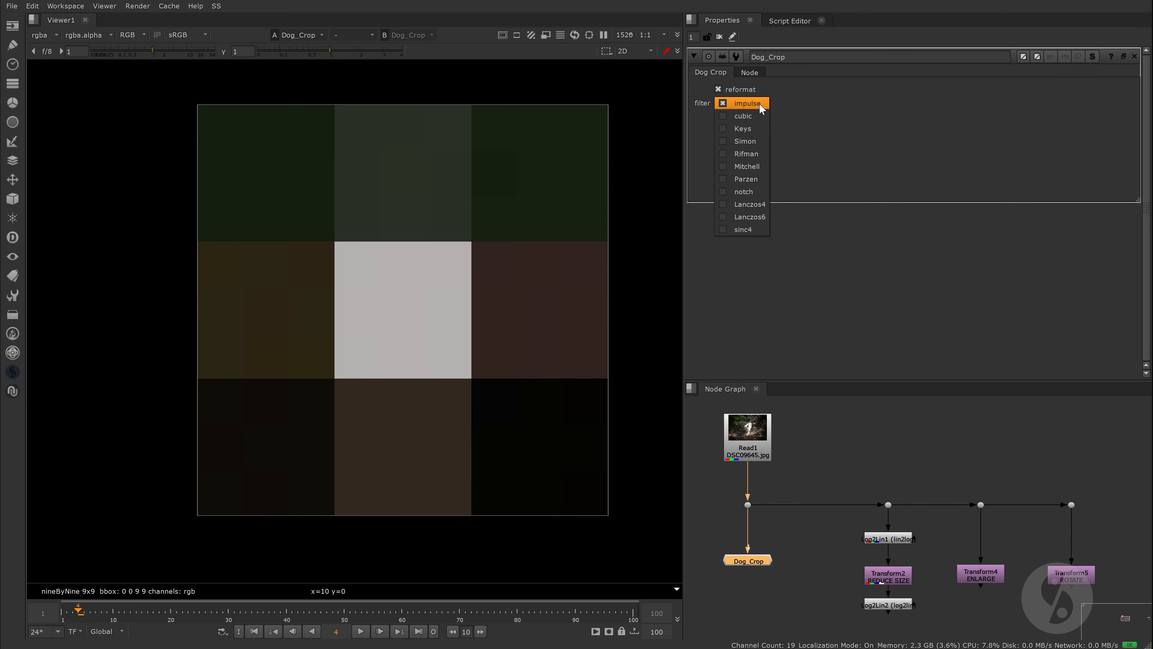
pyautogui.click(762, 115)
pyautogui.click(753, 102)
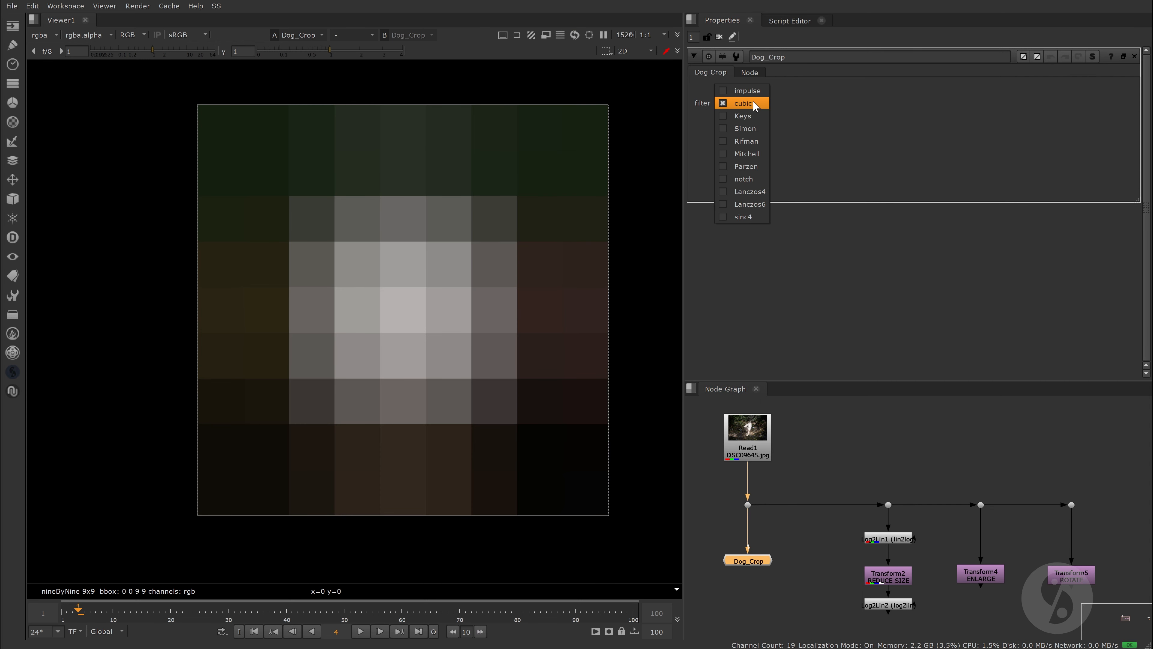
pyautogui.click(758, 114)
pyautogui.click(754, 104)
pyautogui.click(754, 116)
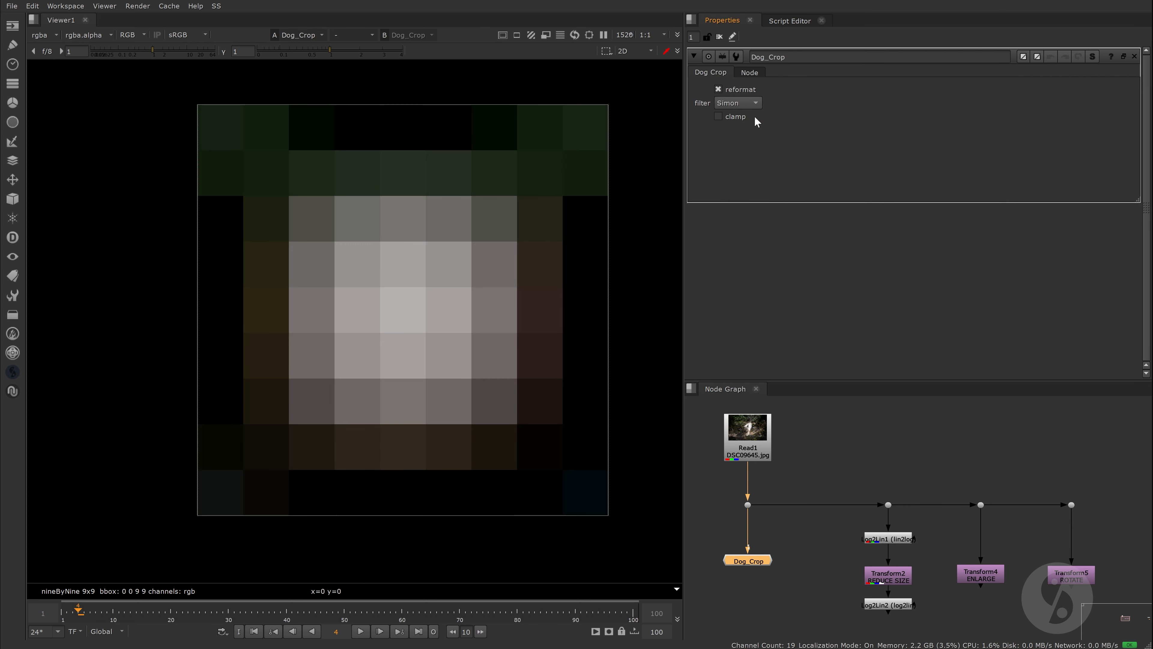
# Step: Continue the Dog_Crop filter comparison with Rifman, Mitchell and Parzen
pyautogui.click(754, 103)
pyautogui.click(755, 118)
pyautogui.click(756, 104)
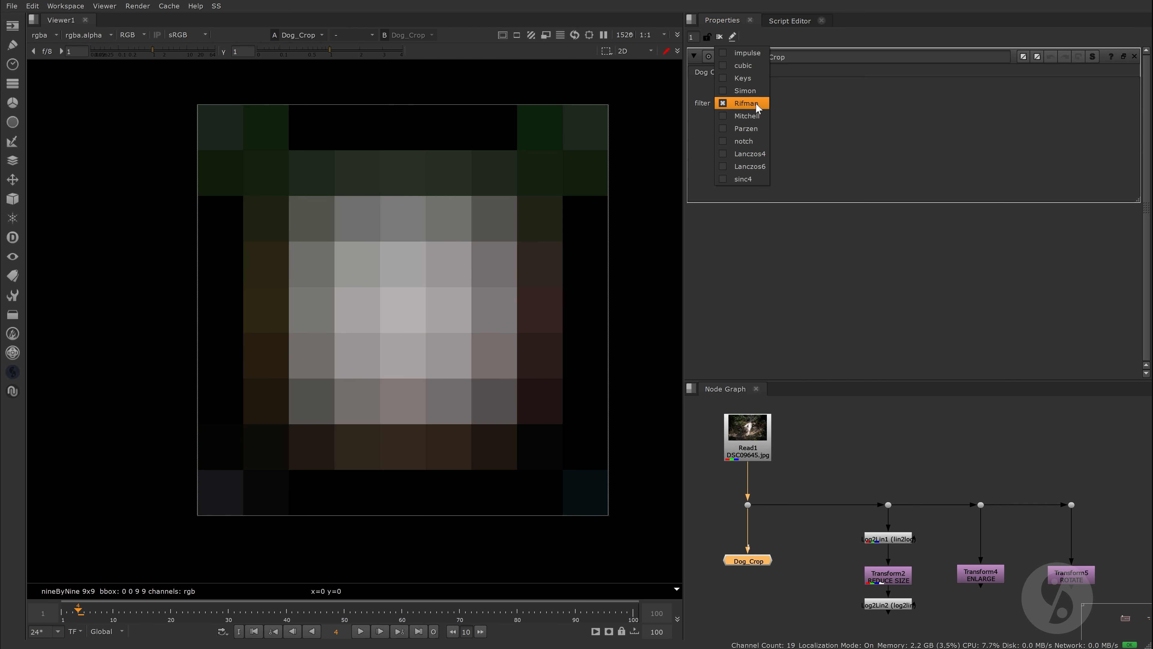
pyautogui.click(766, 115)
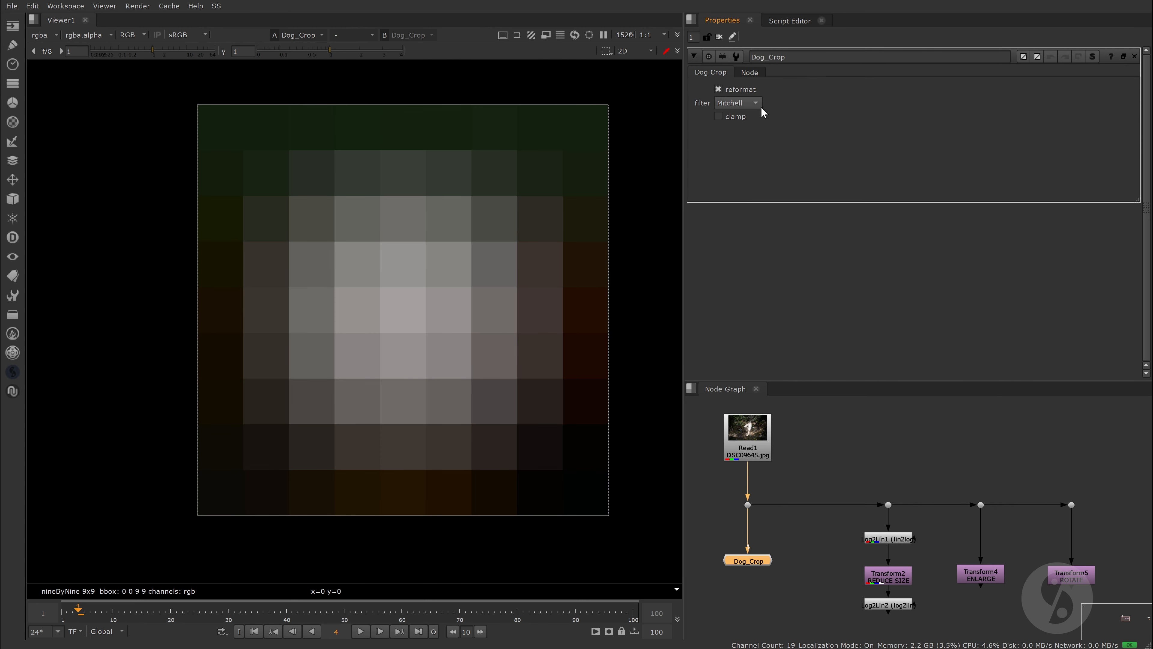
pyautogui.click(754, 104)
pyautogui.click(755, 115)
pyautogui.click(752, 103)
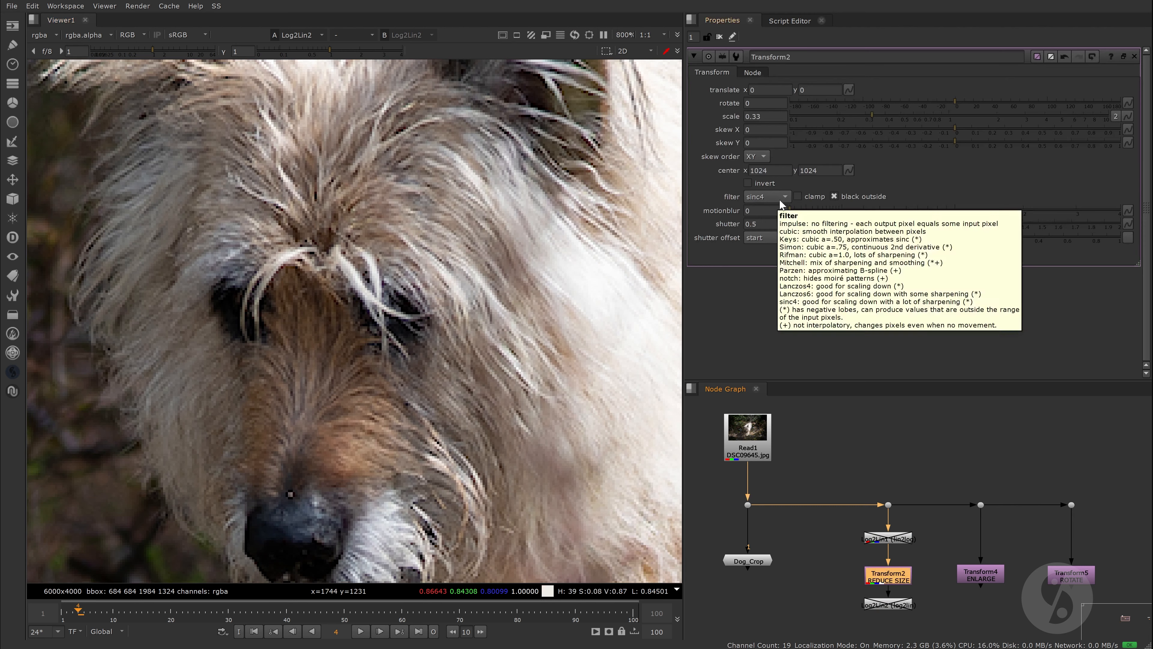
# Step: Try the Mitchell and cubic filters on the Transform2 size reduction and return its filter to sinc4
pyautogui.click(779, 197)
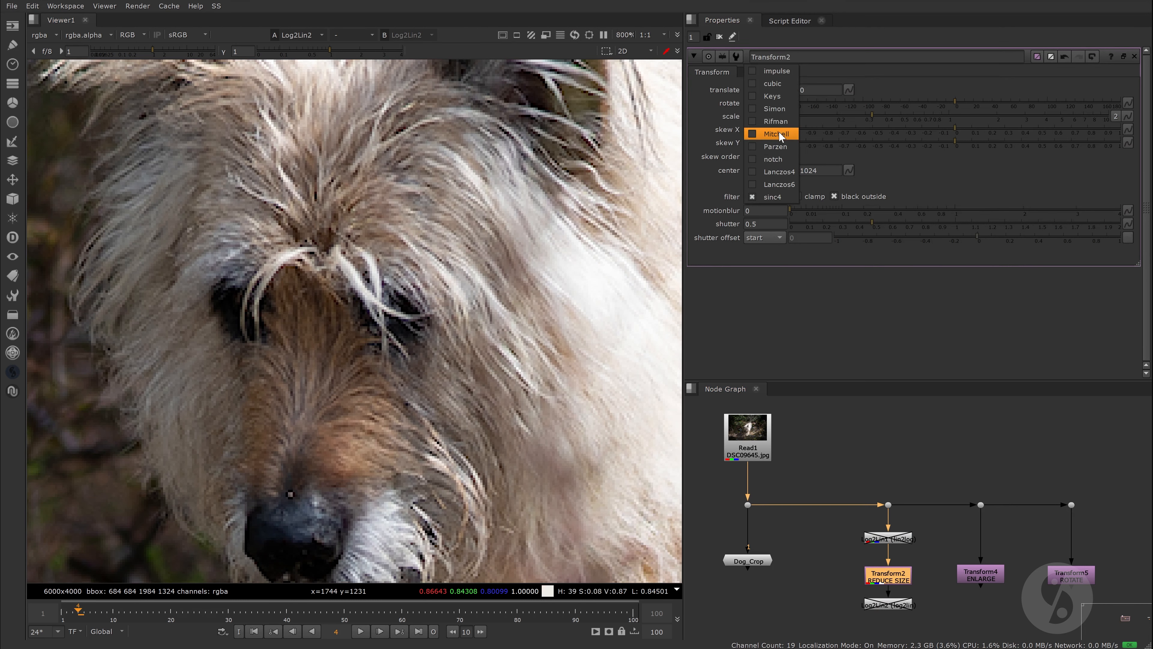
pyautogui.click(778, 132)
pyautogui.click(777, 198)
pyautogui.click(783, 148)
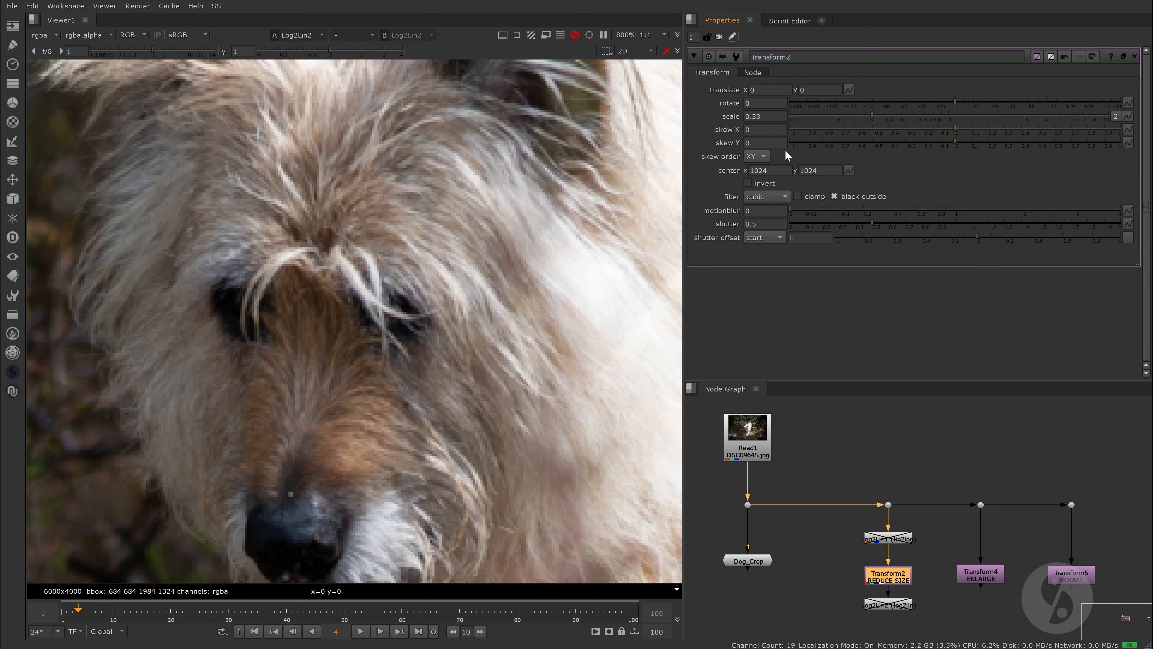
pyautogui.click(780, 195)
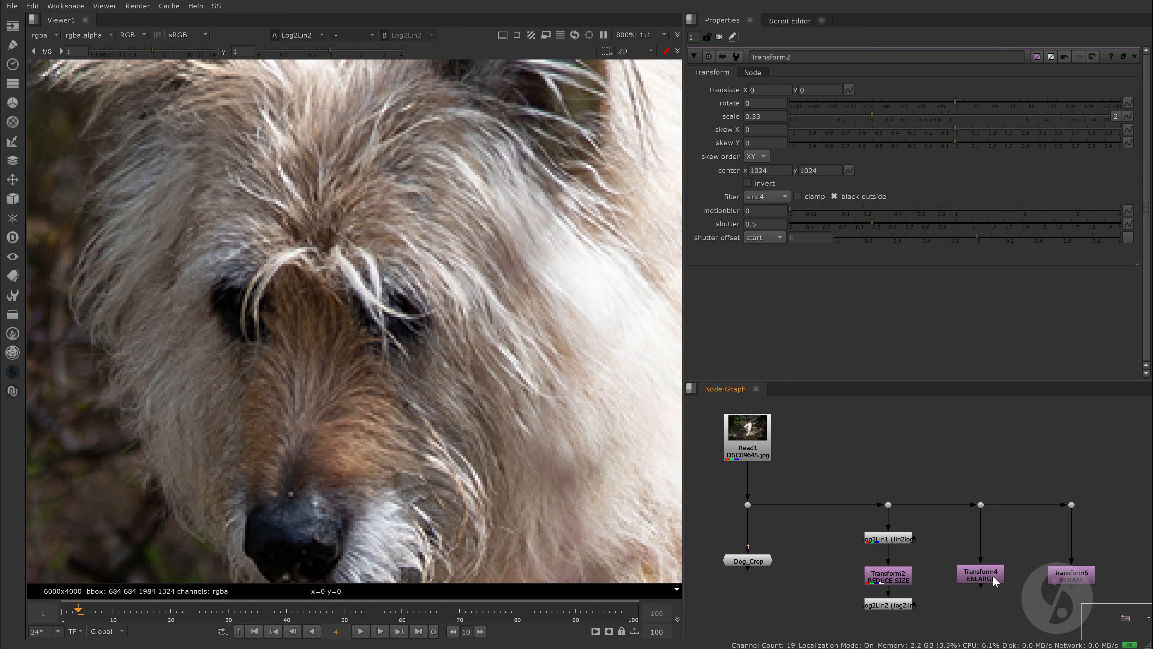
# Step: View the Transform4 ENLARGE output and examine the dog's face up close
pyautogui.click(993, 577)
pyautogui.press('1')
pyautogui.scroll(-8, 391, 380)
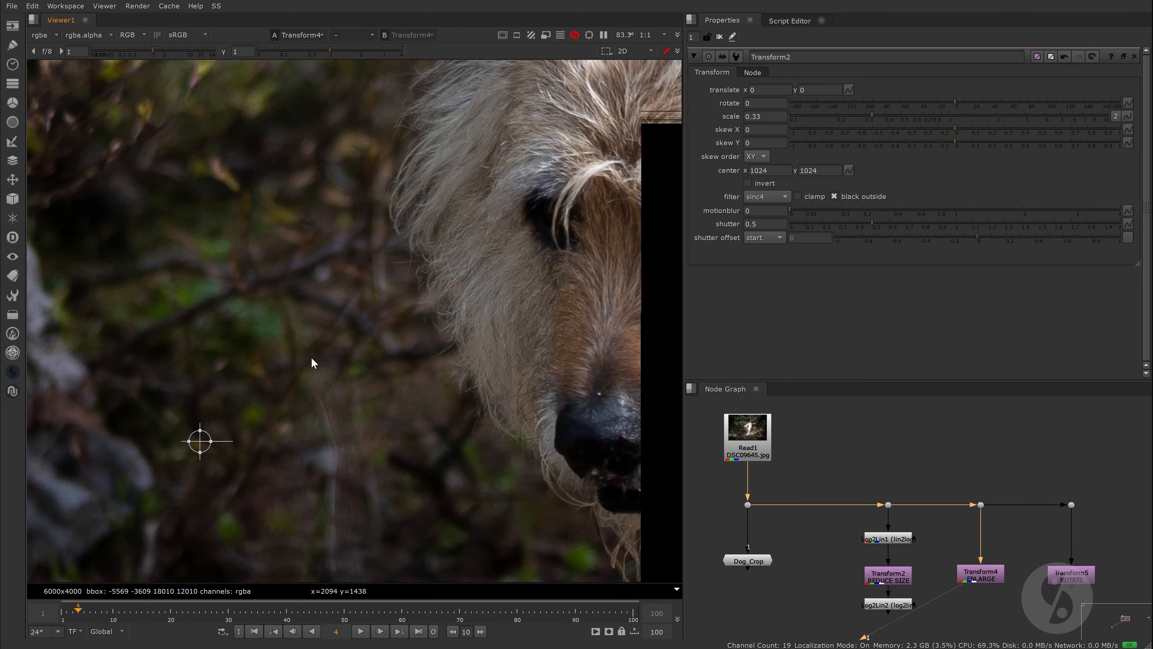
pyautogui.scroll(4, 531, 254)
pyautogui.scroll(-1, 534, 259)
pyautogui.moveTo(534, 258); pyautogui.dragTo(486, 284, button='middle')
# Step: Open the Transform4 properties and toggle the node off and on to compare the enlargement with the original
pyautogui.doubleClick(988, 577)
pyautogui.moveTo(597, 240); pyautogui.dragTo(535, 251, button='middle')
pyautogui.press('d')
pyautogui.press('d')
pyautogui.press('d')
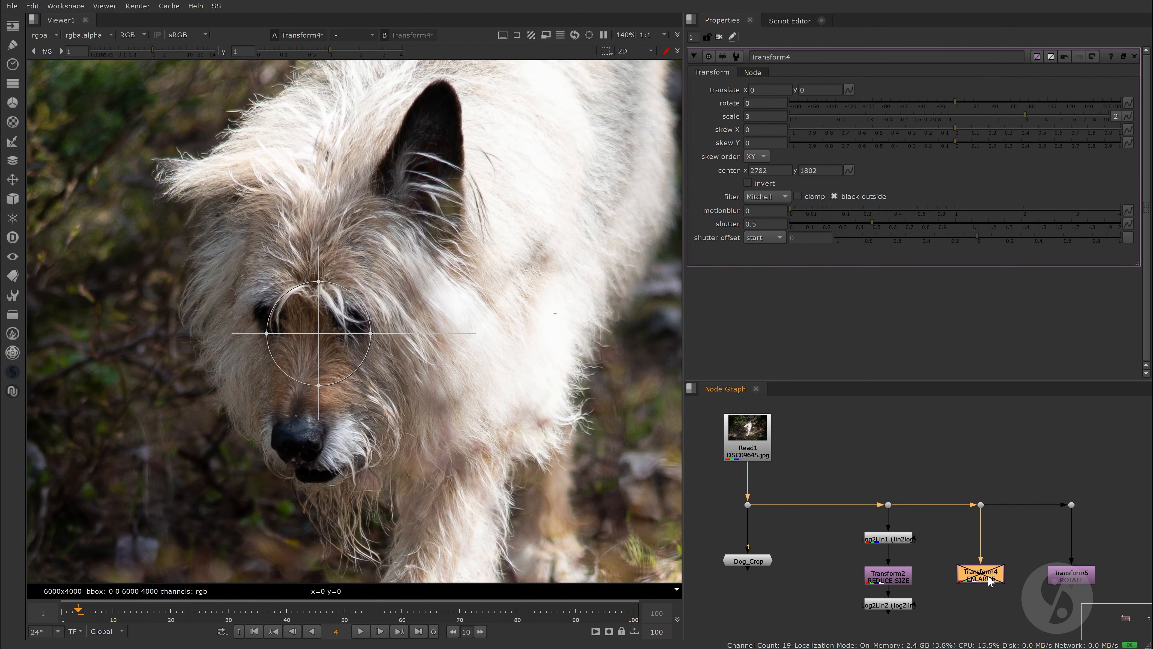
pyautogui.press('d')
# Step: View Transform5 ROTATE with its properties open and the viewer overlay hidden, toggling the node to compare fur detail
pyautogui.doubleClick(1074, 575)
pyautogui.press('1')
pyautogui.scroll(7, 418, 357)
pyautogui.press('q')
pyautogui.press('d')
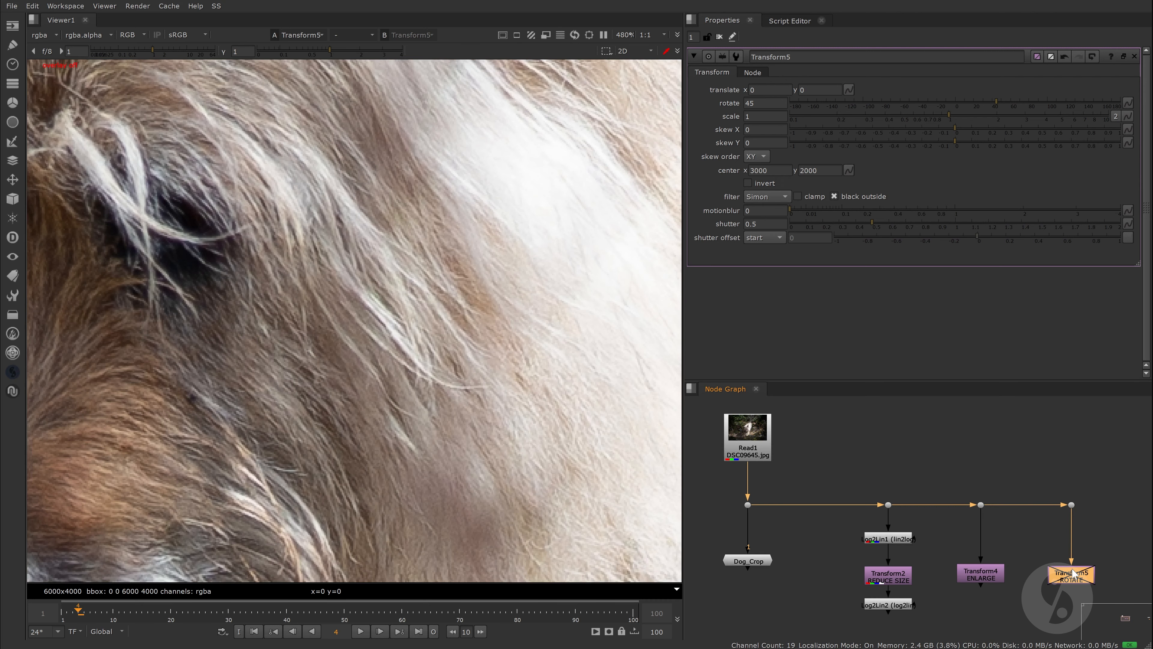
pyautogui.press('d')
pyautogui.press('d')
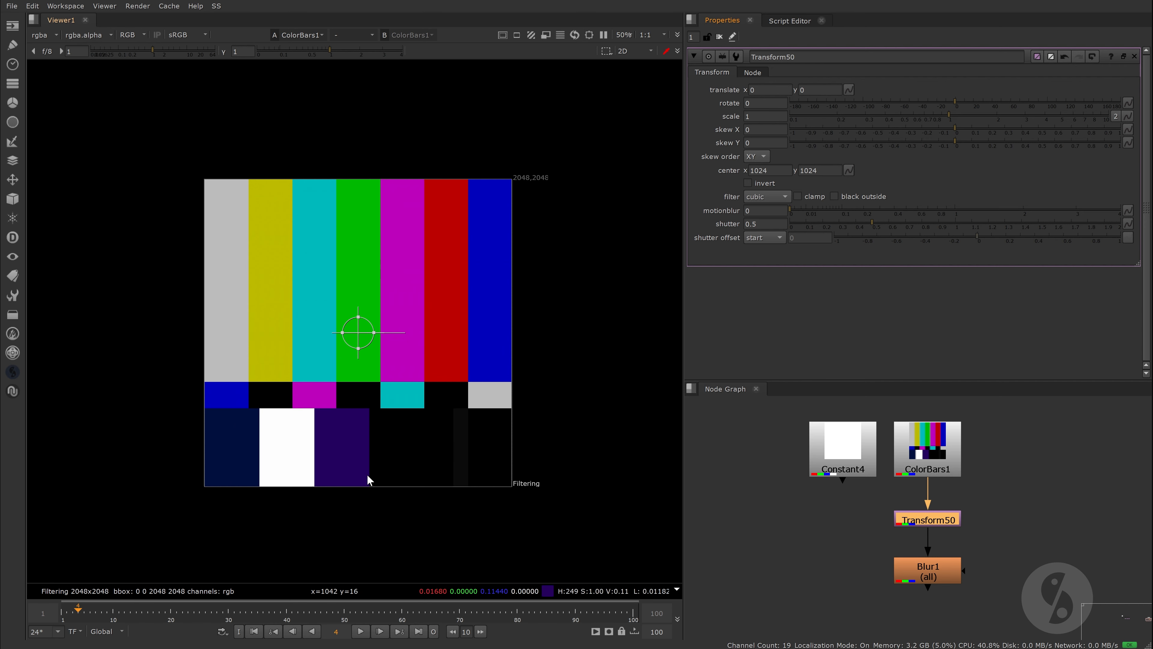
# Step: View the Blur1 output to examine the edges of the blurred color bars
pyautogui.scroll(1, 588, 286)
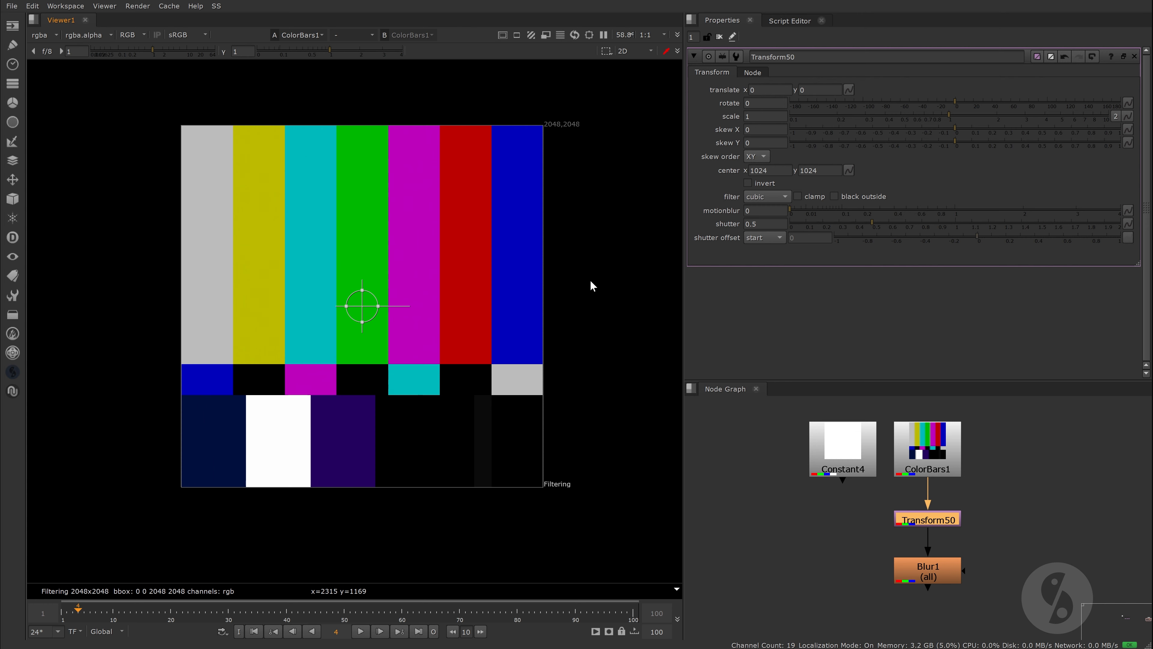
pyautogui.click(930, 569)
pyautogui.press('1')
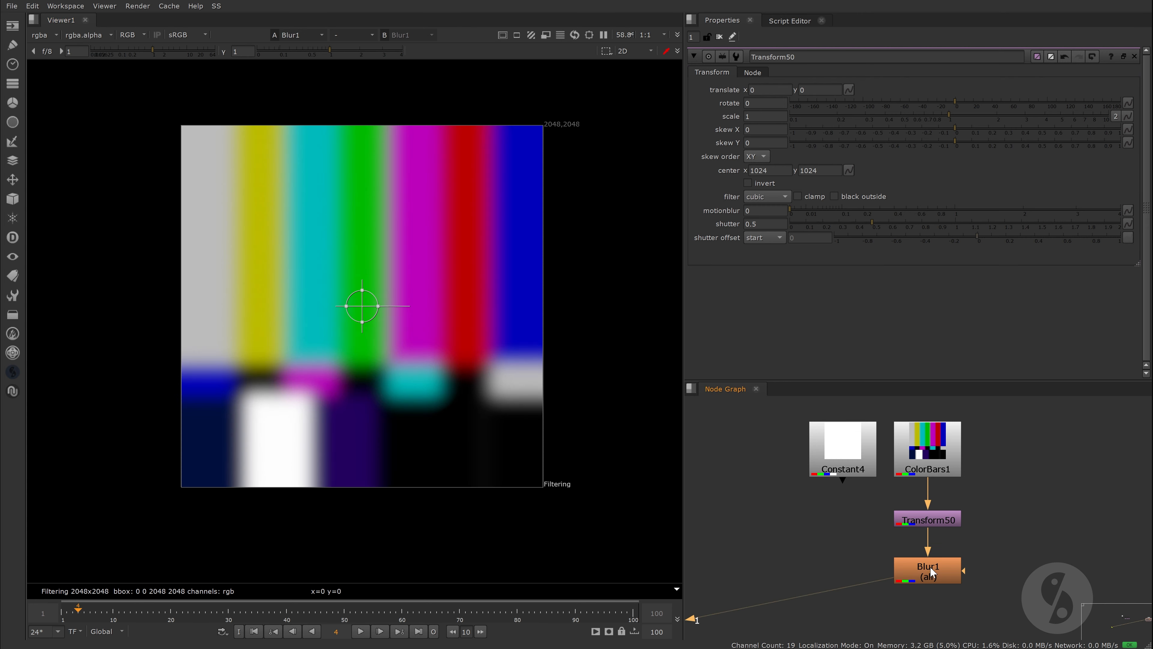
# Step: Enable black outside on Transform50 and reconnect its input from ColorBars1 to Constant4
pyautogui.click(834, 196)
pyautogui.scroll(-1, 500, 204)
pyautogui.moveTo(498, 187); pyautogui.dragTo(538, 205, button='middle')
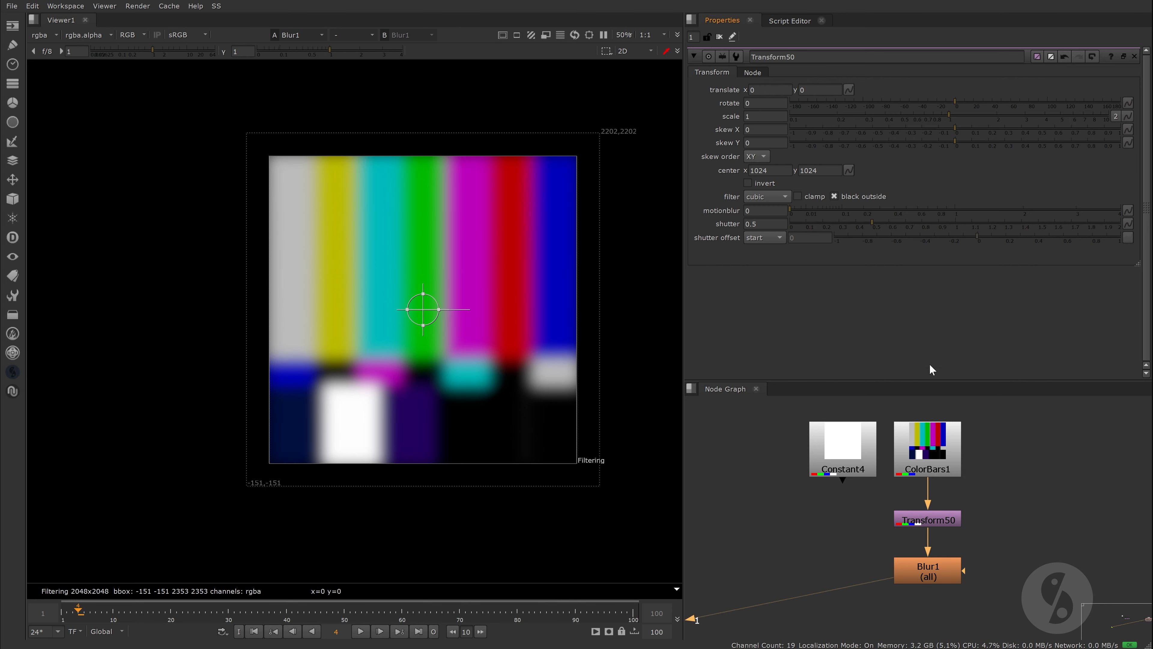
pyautogui.moveTo(928, 498); pyautogui.dragTo(844, 448)
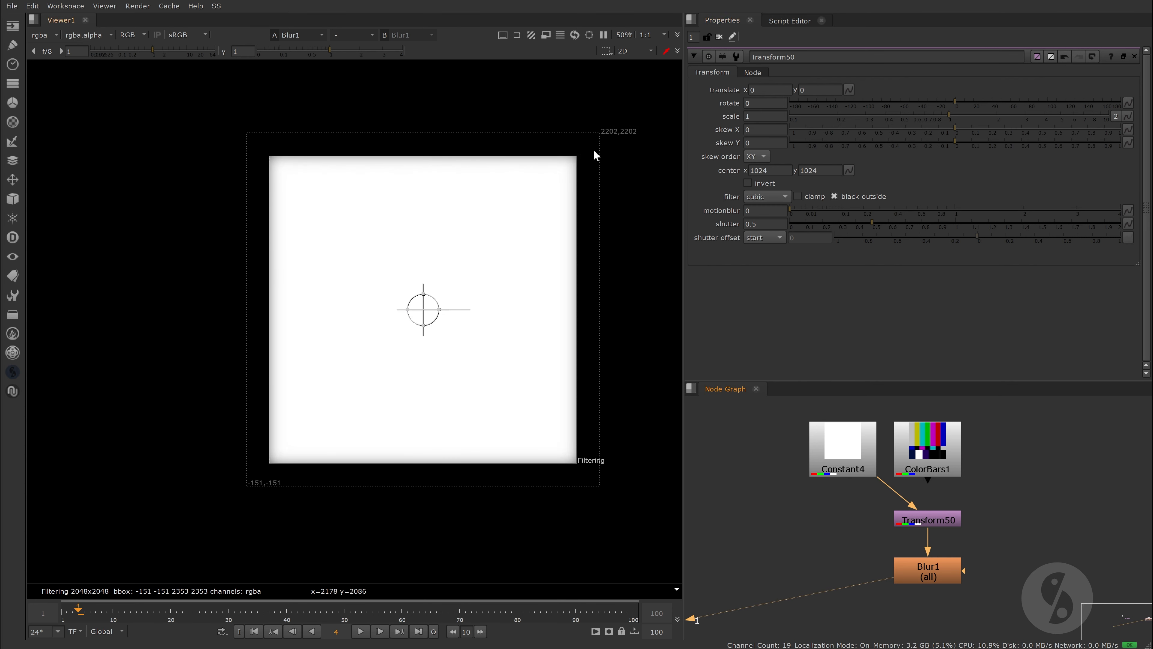
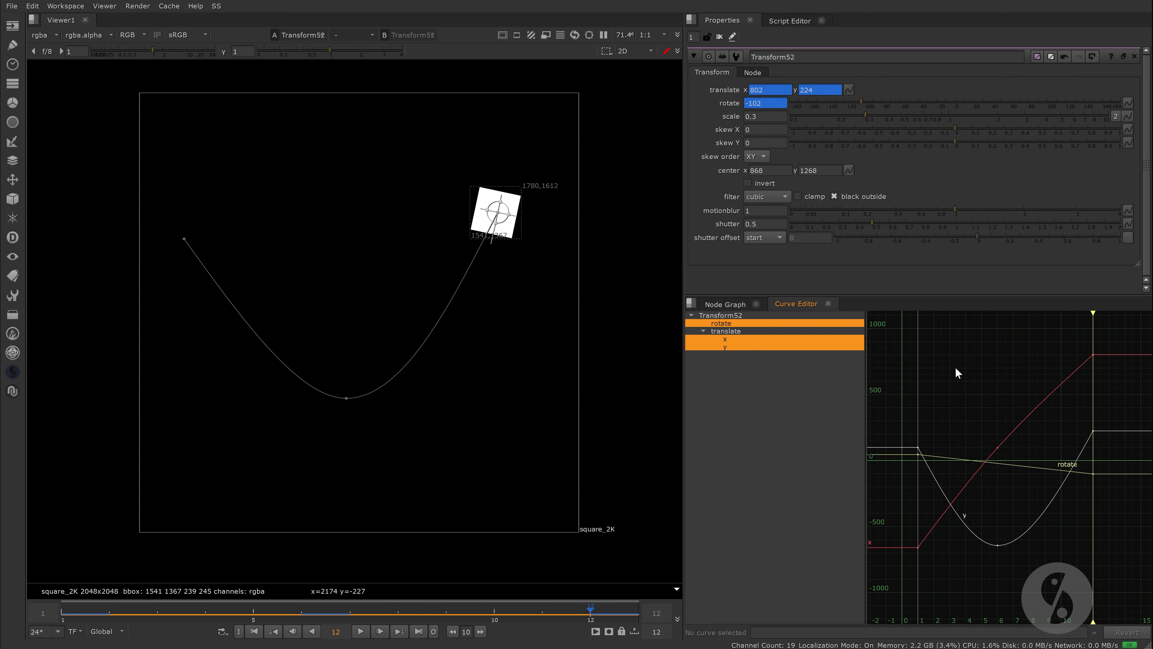
# Step: Return to the node graph and set Transform52's shutter offset to end
pyautogui.click(725, 303)
pyautogui.click(774, 239)
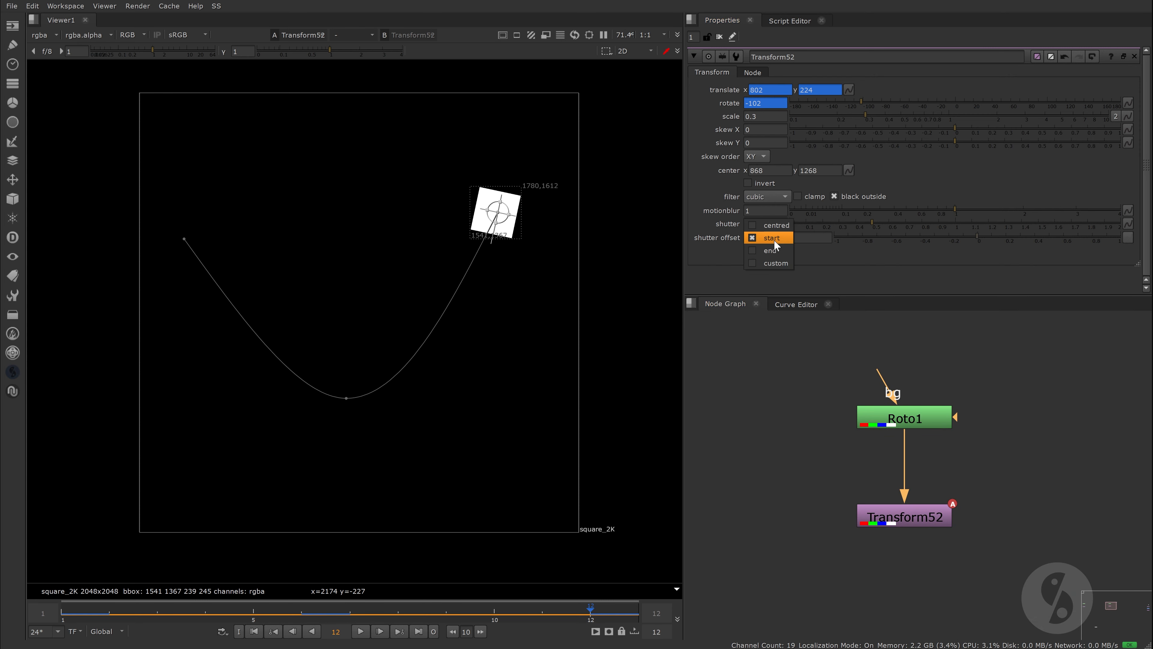
pyautogui.click(776, 252)
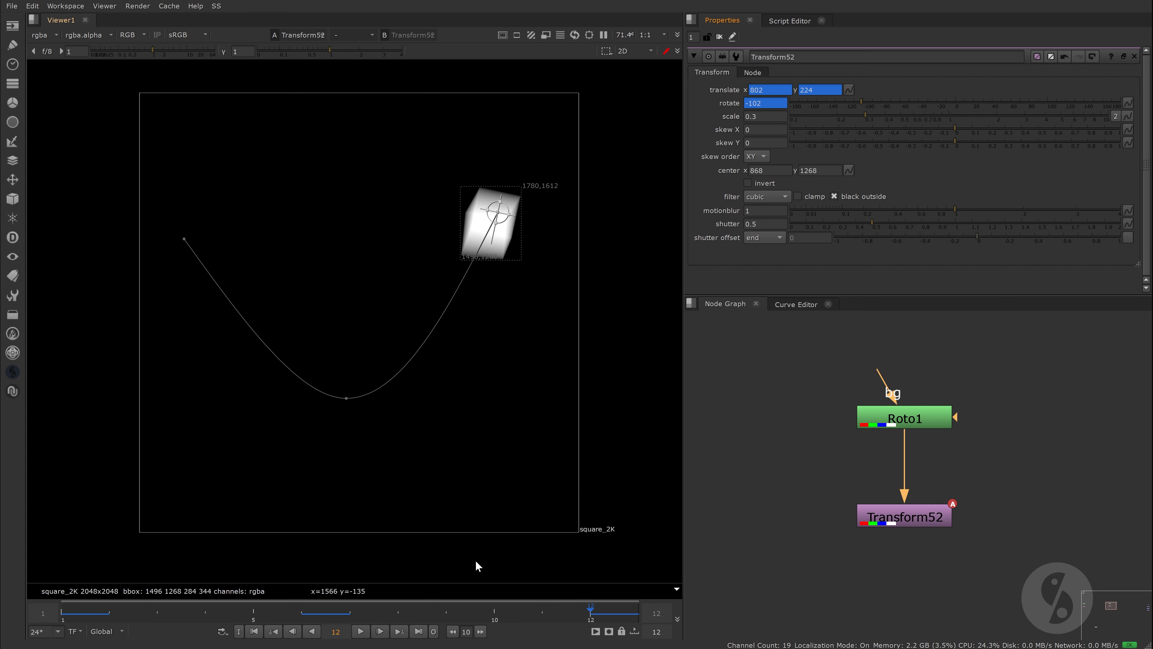
# Step: Go to frame 1 and compare Transform52's shutter offset as centred, start and end, leaving it on end
pyautogui.click(62, 611)
pyautogui.click(764, 237)
pyautogui.click(759, 212)
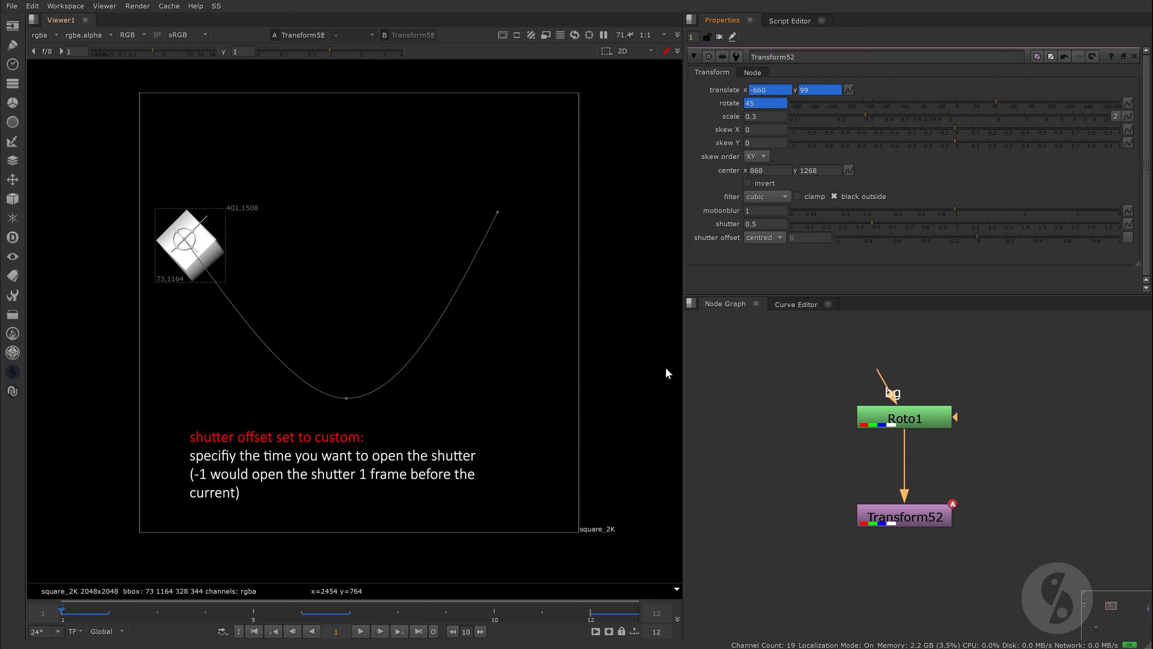
pyautogui.click(764, 237)
pyautogui.click(770, 249)
pyautogui.click(773, 235)
pyautogui.click(773, 251)
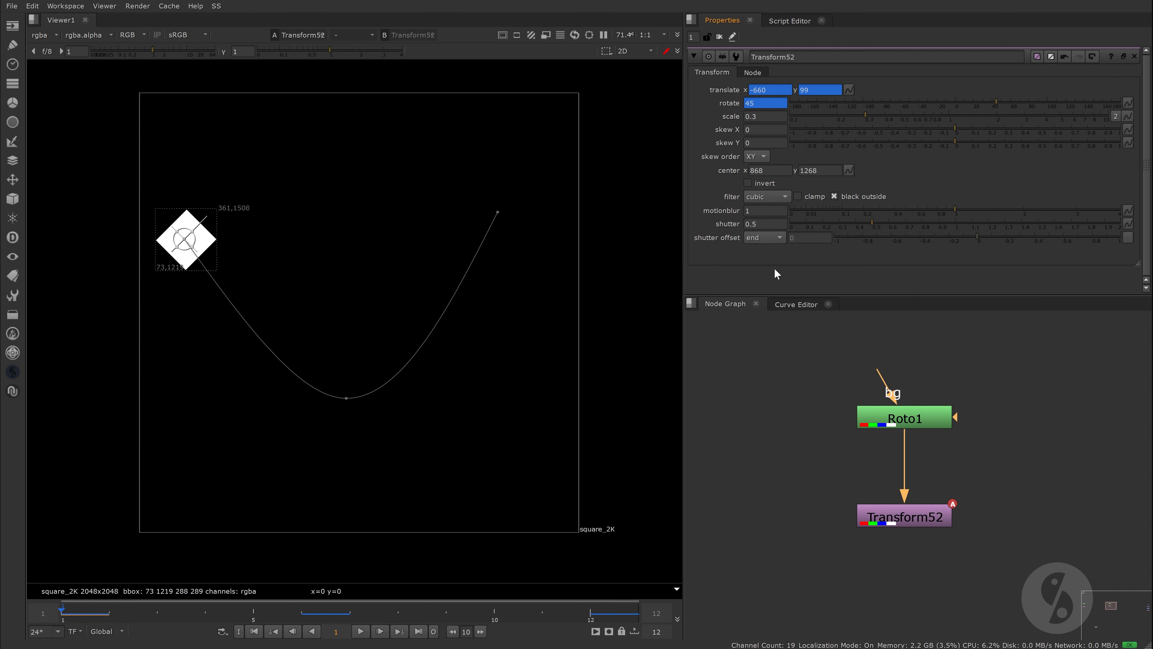
# Step: Make Transform52's rotate and translate curves extrapolate linearly before their first keyframes
pyautogui.click(790, 305)
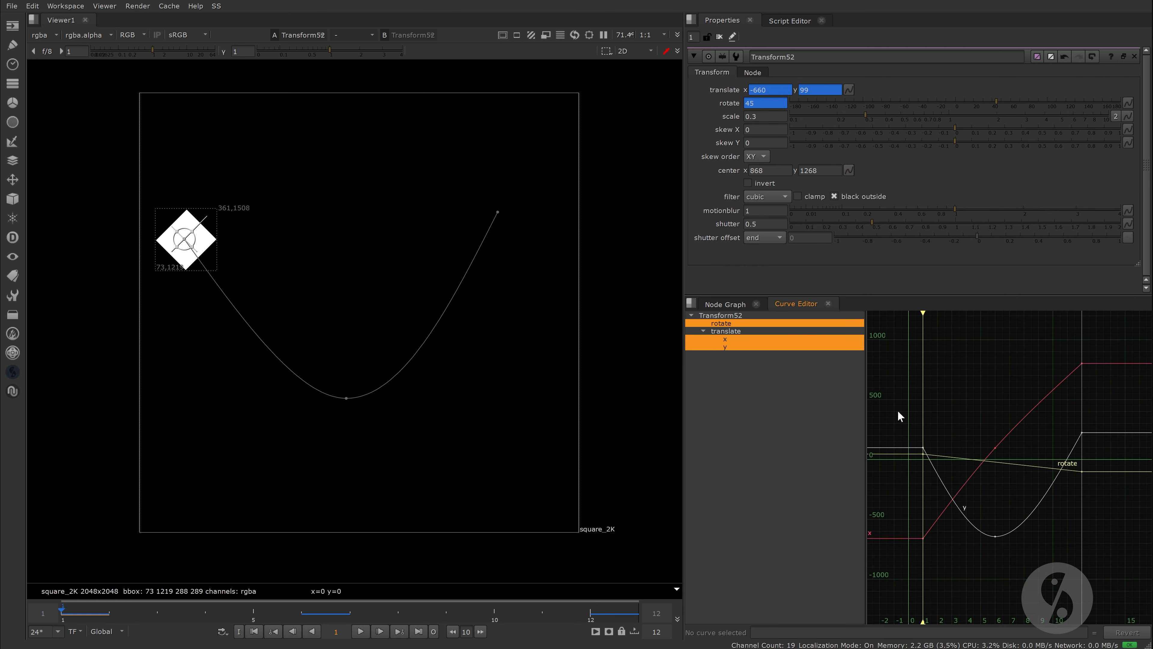
pyautogui.moveTo(897, 410); pyautogui.dragTo(940, 545)
pyautogui.rightClick(922, 481)
pyautogui.moveTo(971, 511)
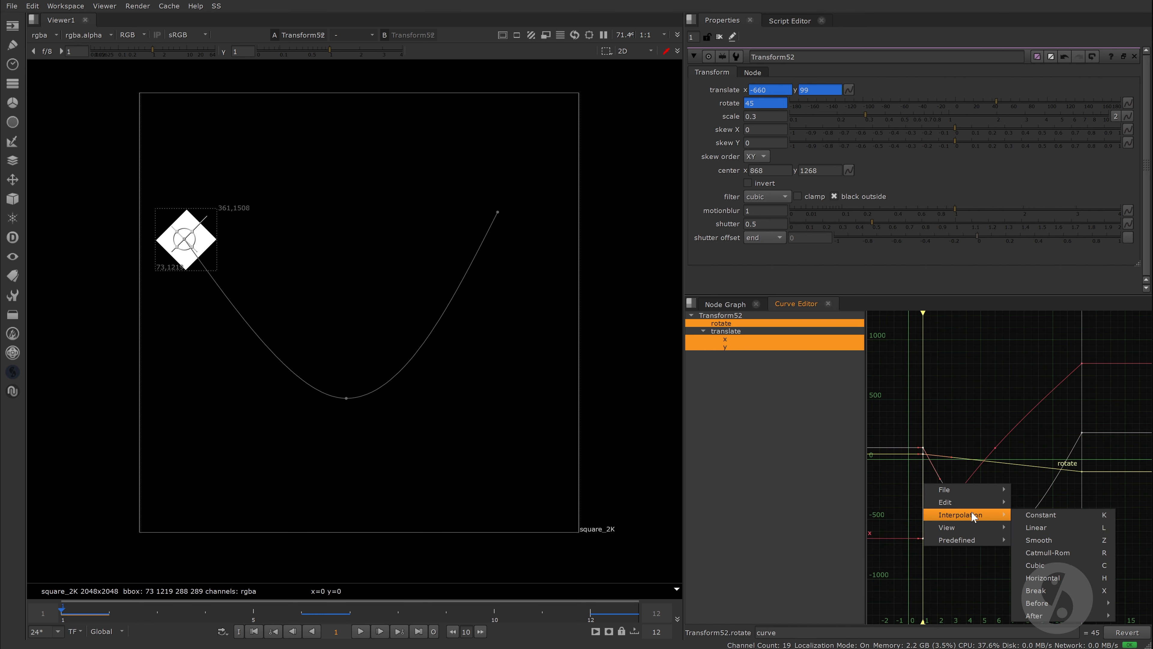
pyautogui.moveTo(1050, 603)
pyautogui.click(972, 613)
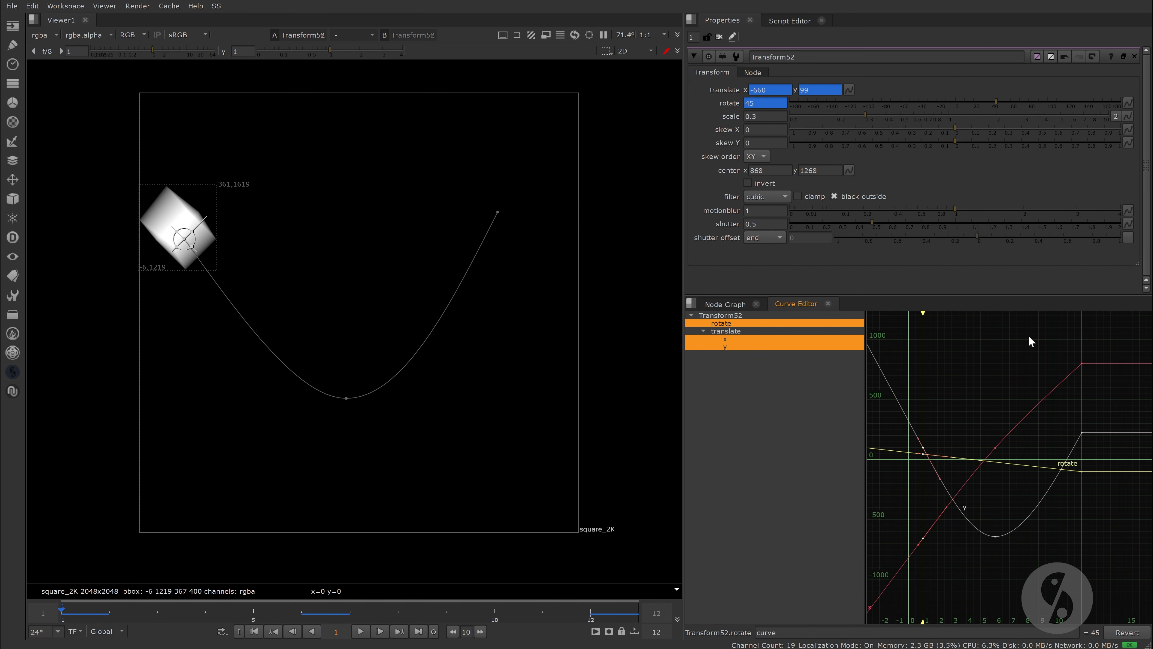
# Step: Make Transform52's rotate and translate curves extrapolate linearly after their last keyframes and return to the node graph
pyautogui.moveTo(1029, 337); pyautogui.dragTo(1118, 519)
pyautogui.rightClick(884, 315)
pyautogui.moveTo(921, 346)
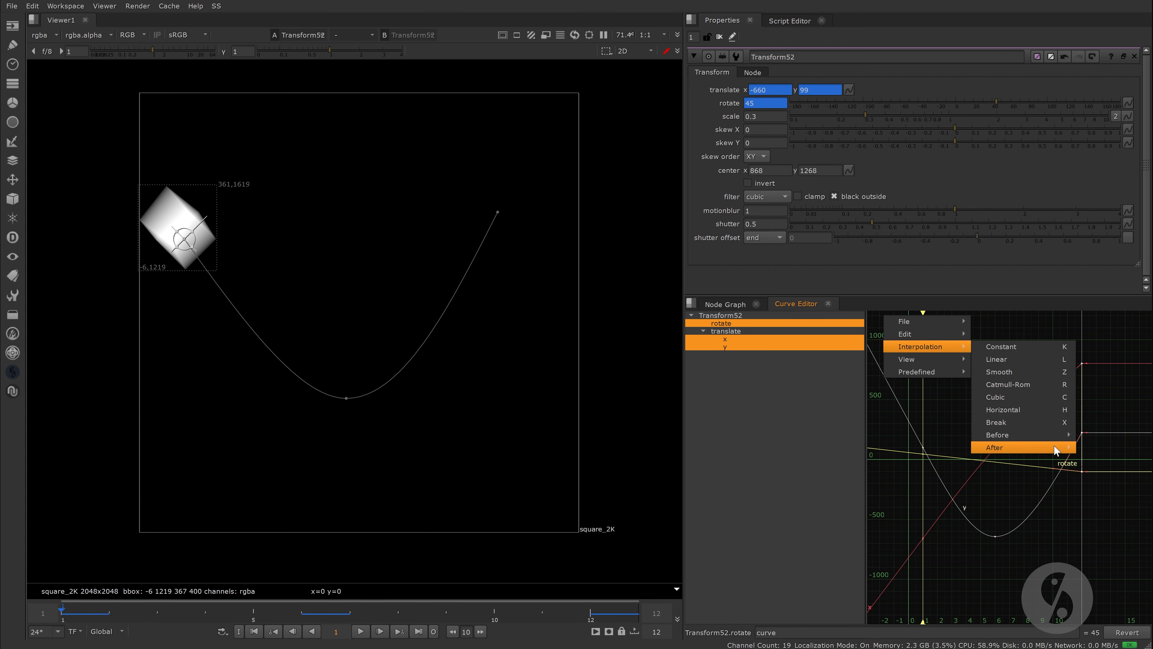
pyautogui.moveTo(1058, 448)
pyautogui.click(1108, 461)
pyautogui.click(722, 305)
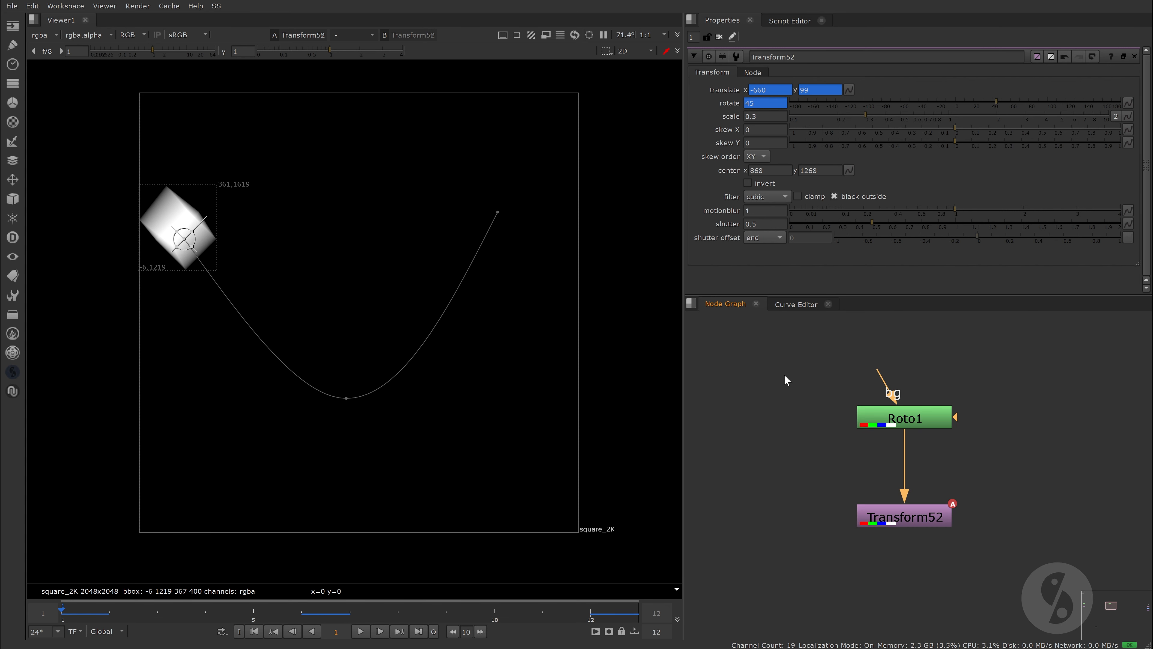
# Step: Set Transform52's shutter offset to start at frame 12, and check the motion blur at frames 6 and 9
pyautogui.click(590, 612)
pyautogui.click(777, 238)
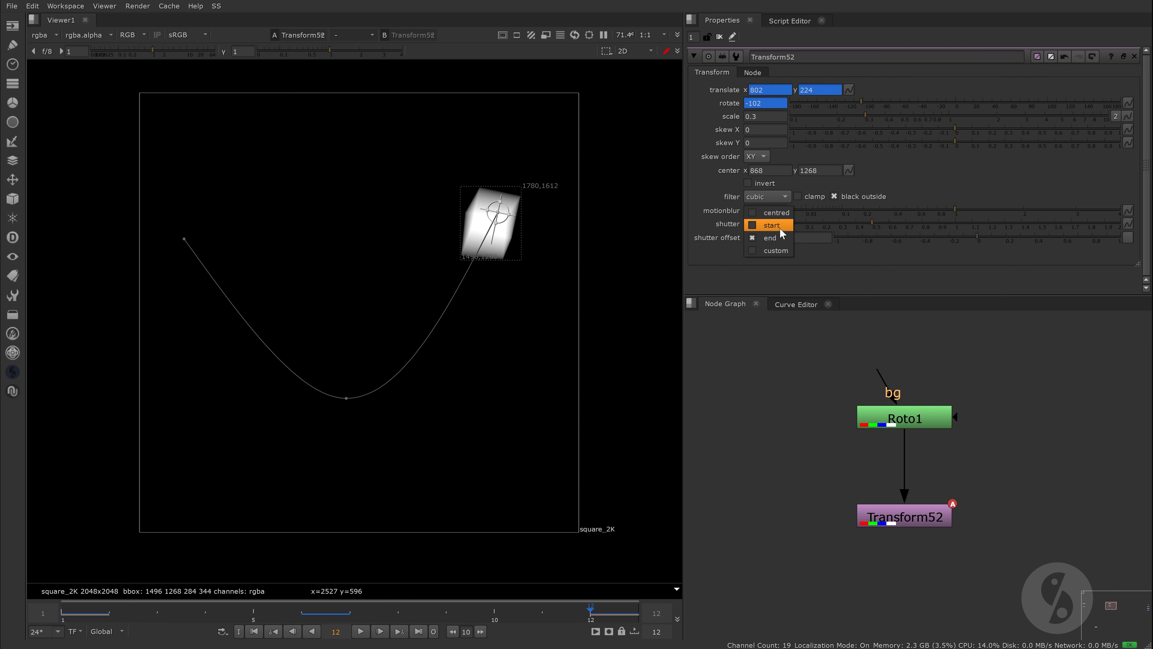
pyautogui.click(779, 227)
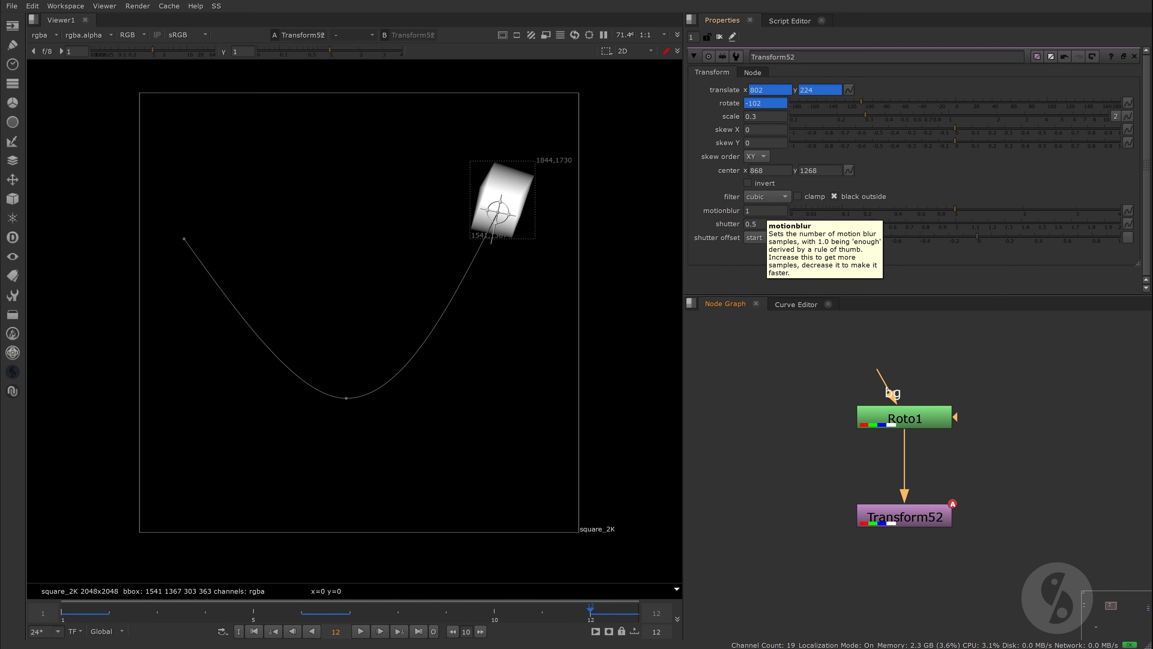
pyautogui.click(302, 612)
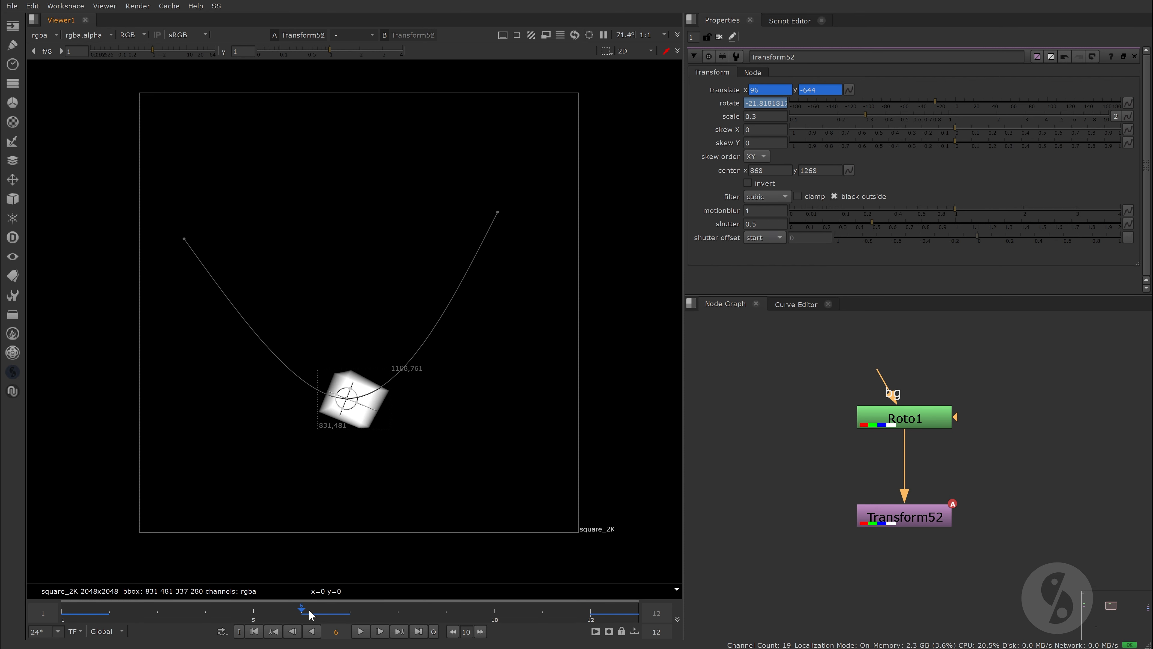
pyautogui.click(446, 611)
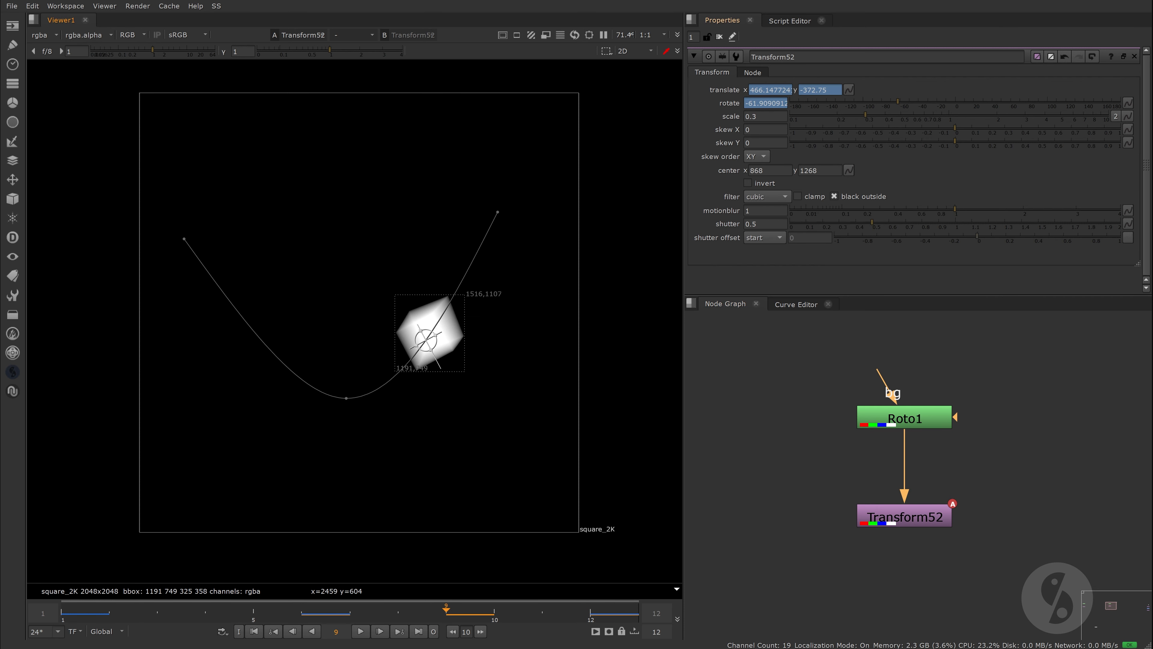
# Step: Set Transform52's motionblur to 0
pyautogui.click(766, 211)
pyautogui.write('0')
pyautogui.press('Return')
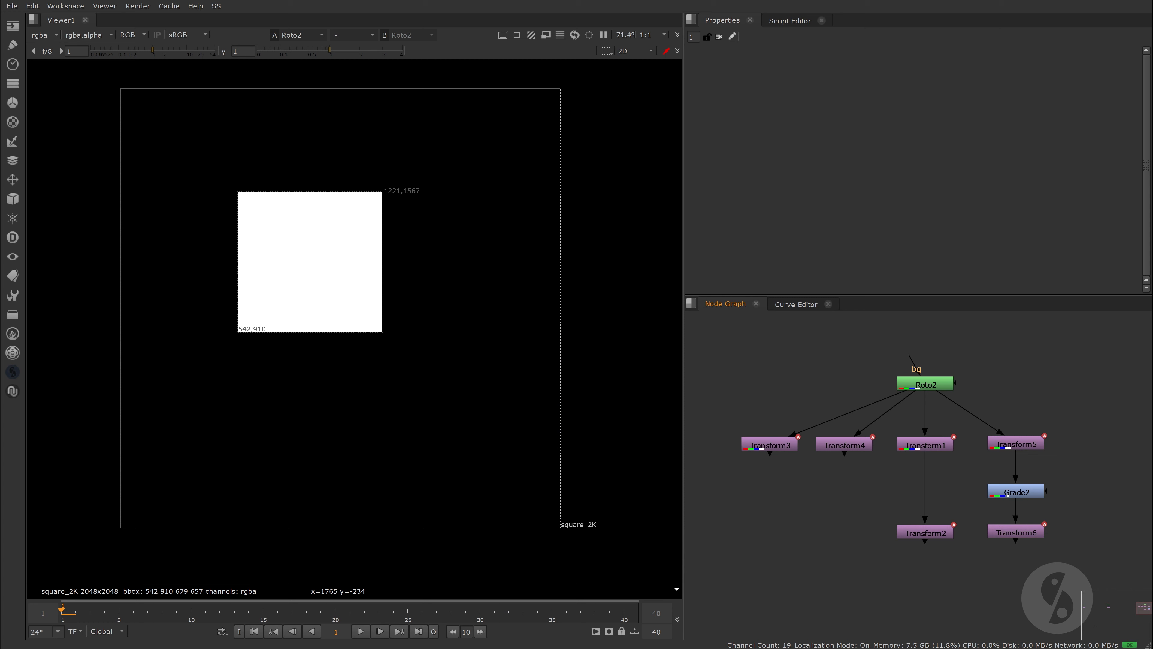
# Step: View Transform3 with its properties open and play its animation
pyautogui.click(761, 449)
pyautogui.doubleClick(761, 449)
pyautogui.press('1')
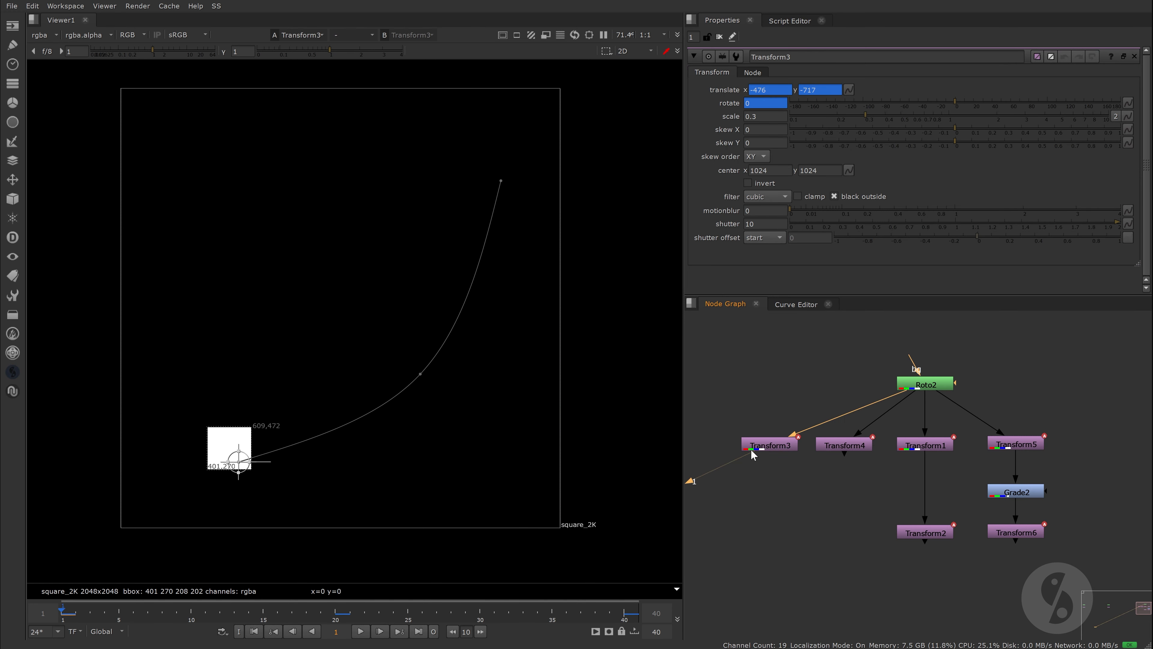
pyautogui.click(363, 632)
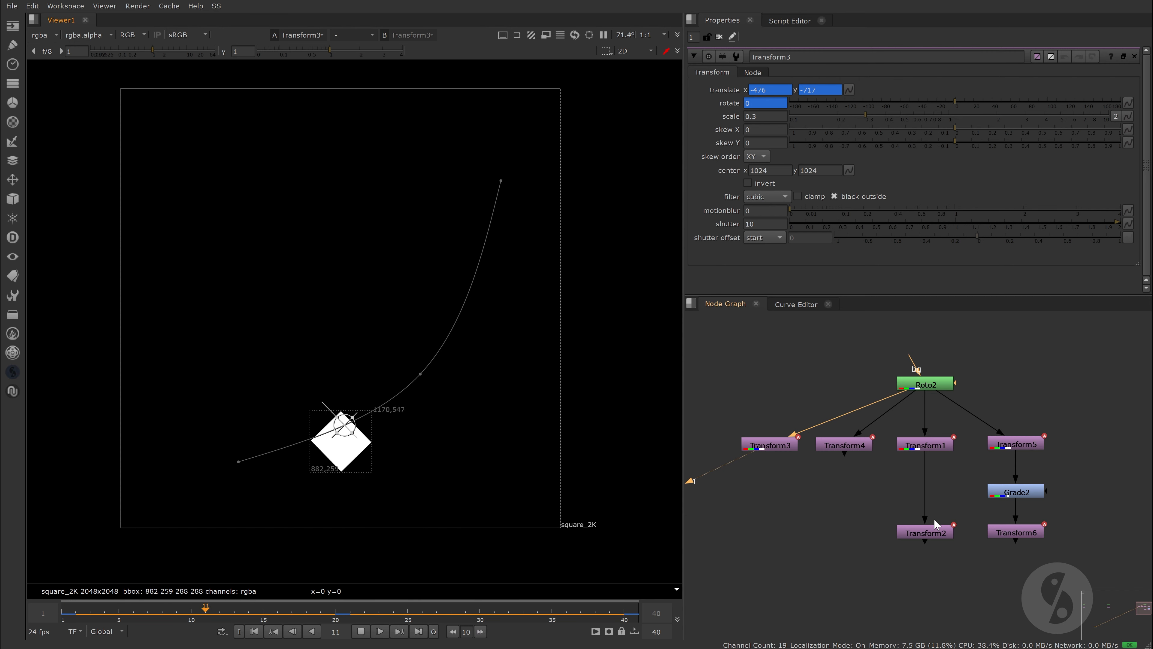
# Step: Compare the Transform4, Transform2 and Transform6 outputs in turn while the animation plays
pyautogui.click(856, 446)
pyautogui.press('1')
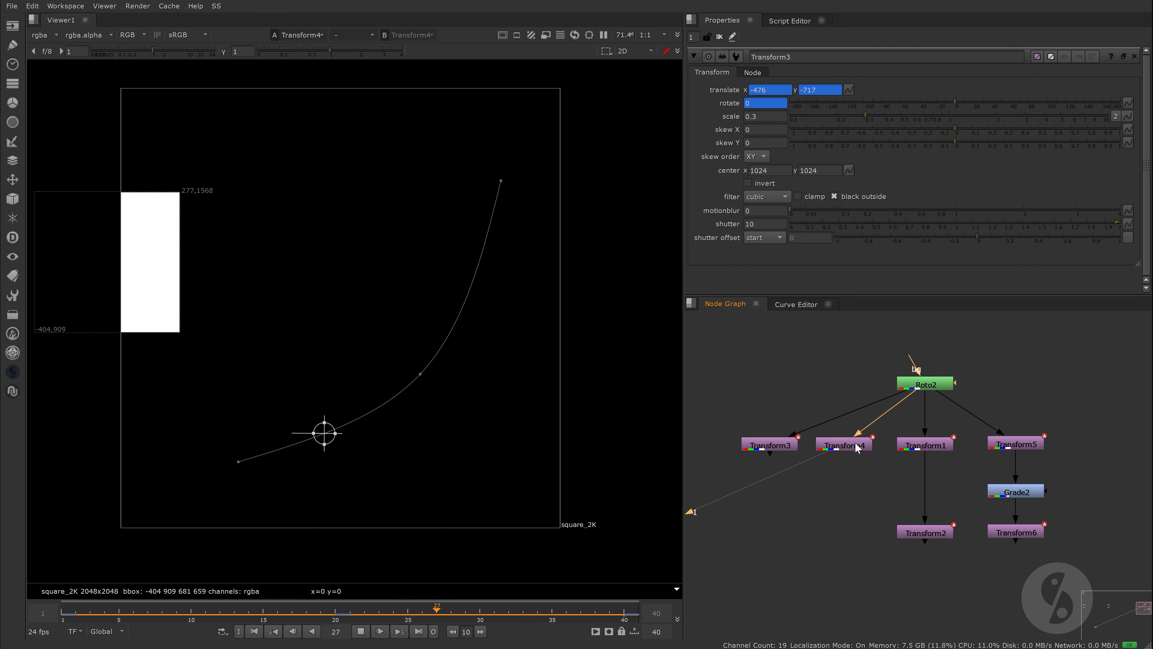
pyautogui.click(926, 533)
pyautogui.press('1')
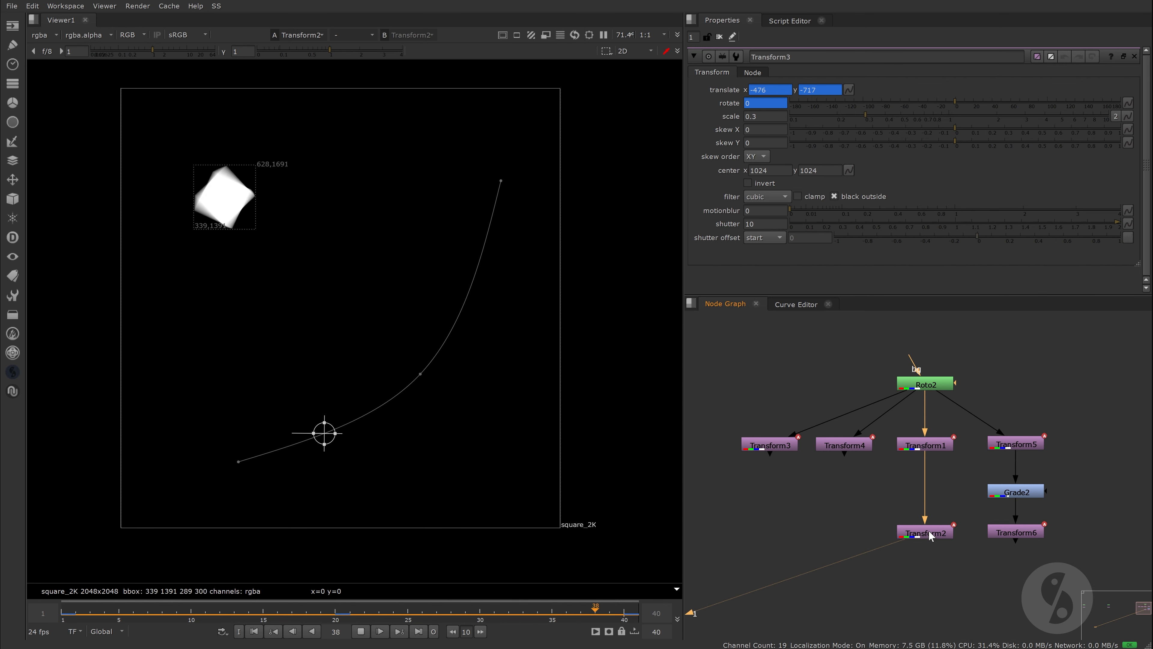
pyautogui.click(1026, 533)
pyautogui.press('1')
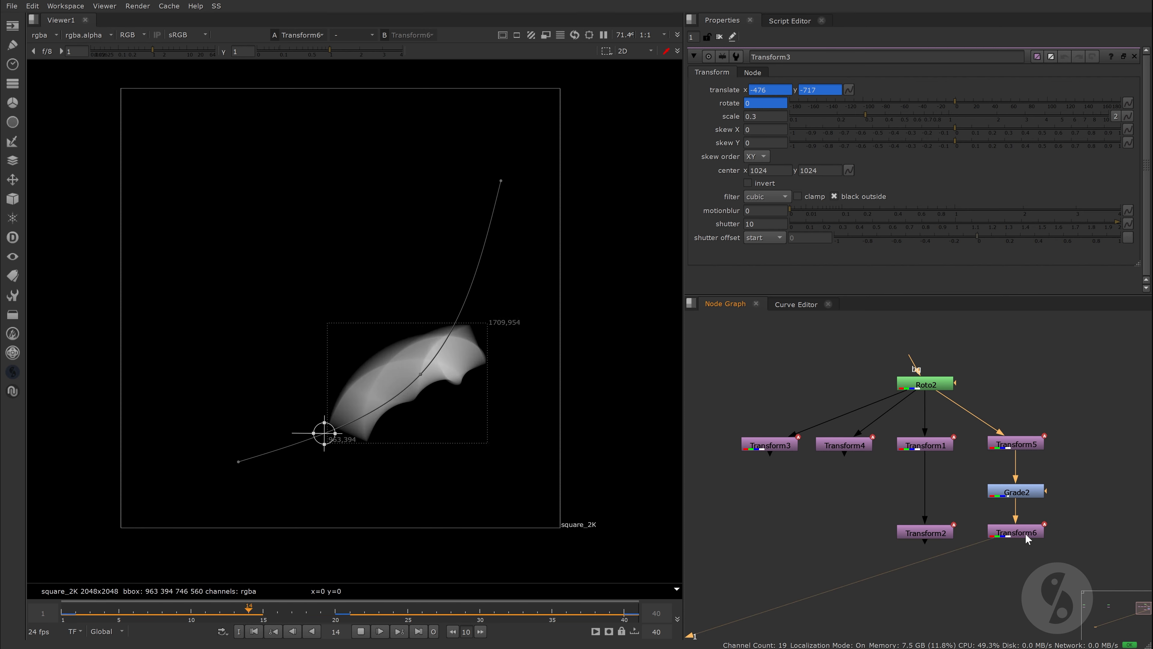